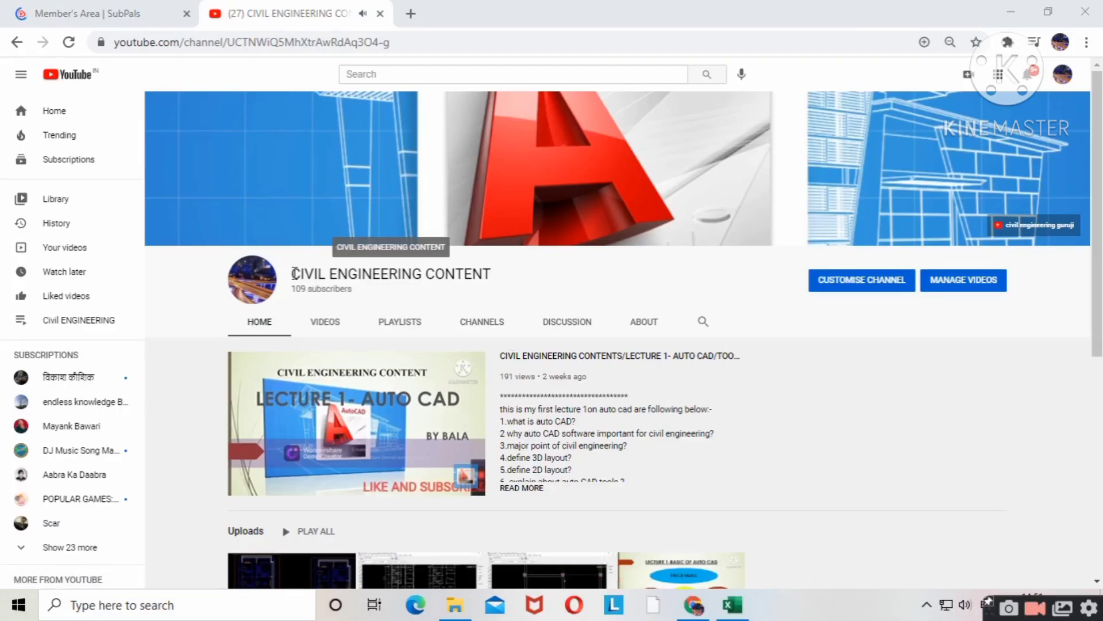
Step: Highlight the channel name CIVIL ENGINEERING CONTENT and scroll through the browser page
left_click_drag(293, 273, 523, 279)
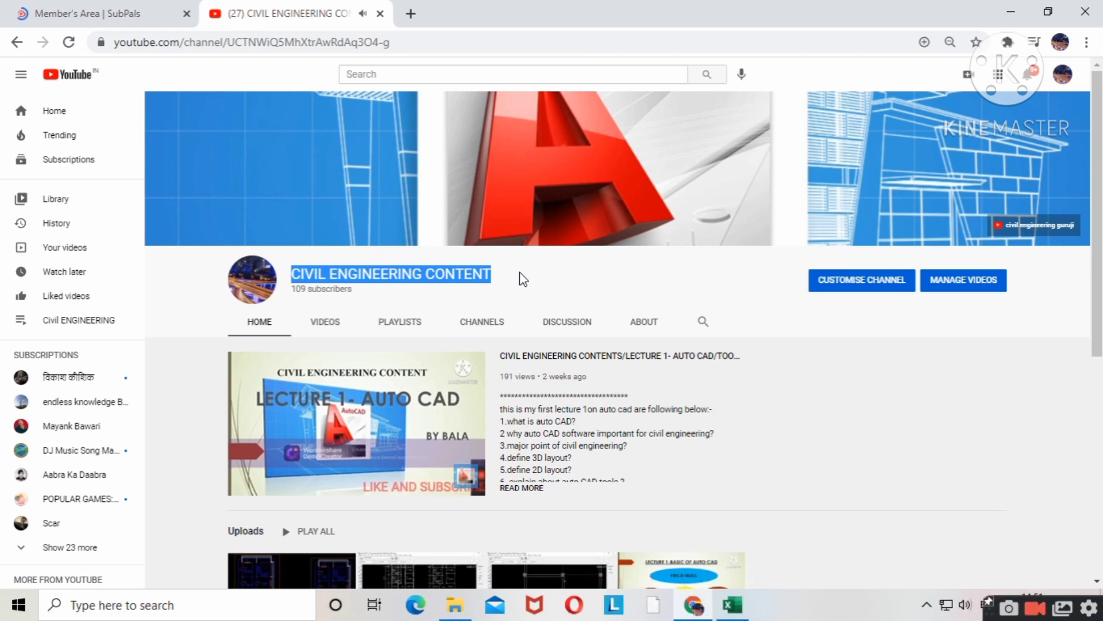
scroll(523, 278, "down", 5)
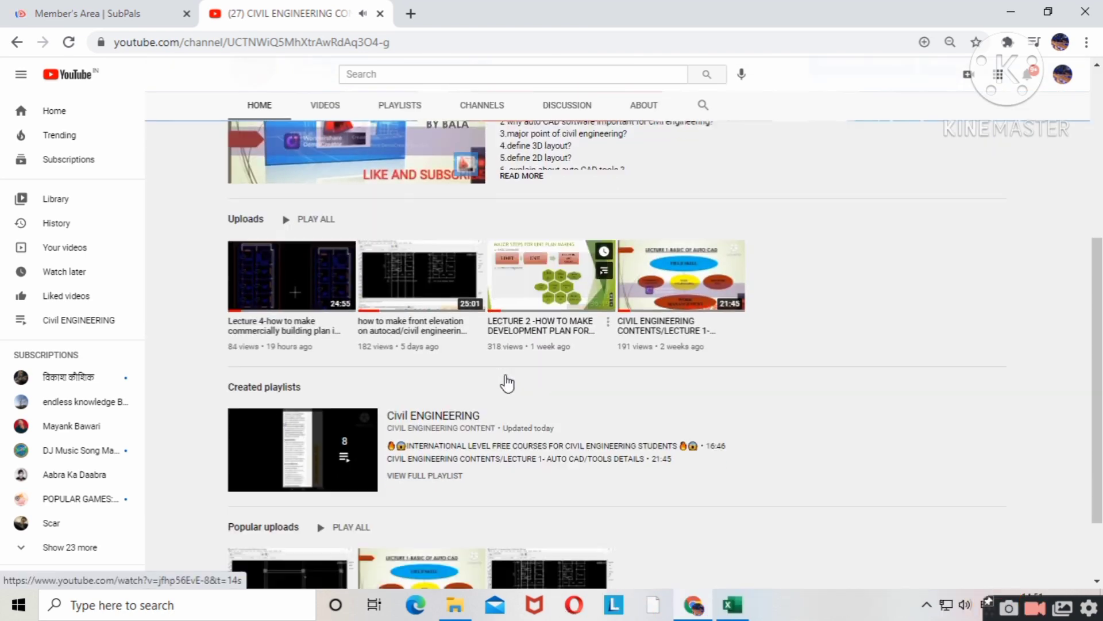
scroll(505, 379, "down", 2)
scroll(506, 376, "up", 7)
scroll(507, 374, "down", 4)
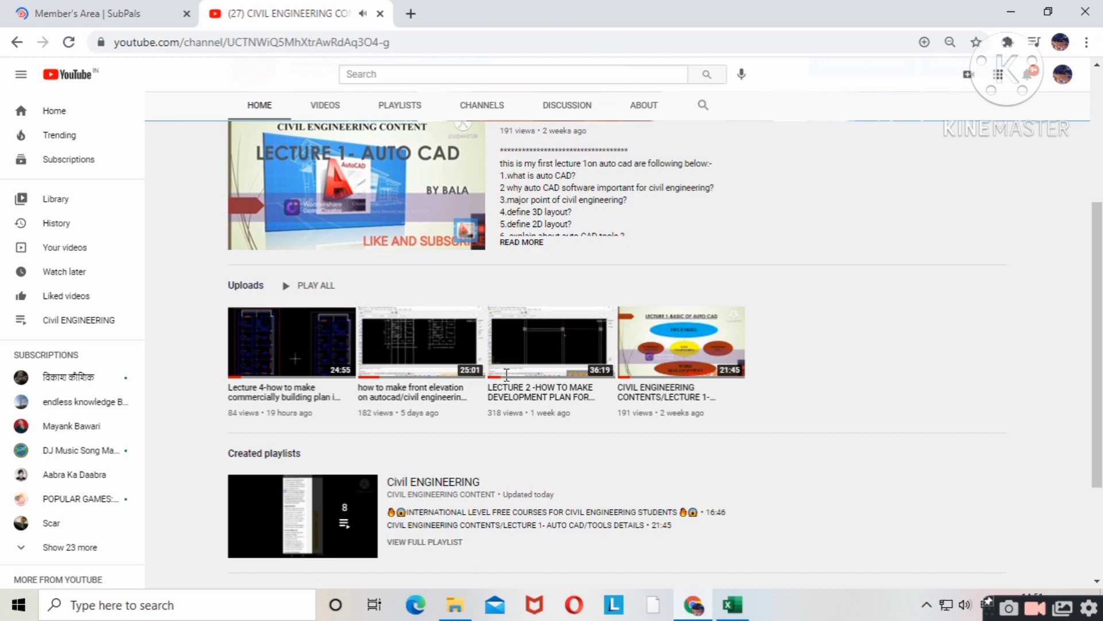
scroll(506, 374, "up", 4)
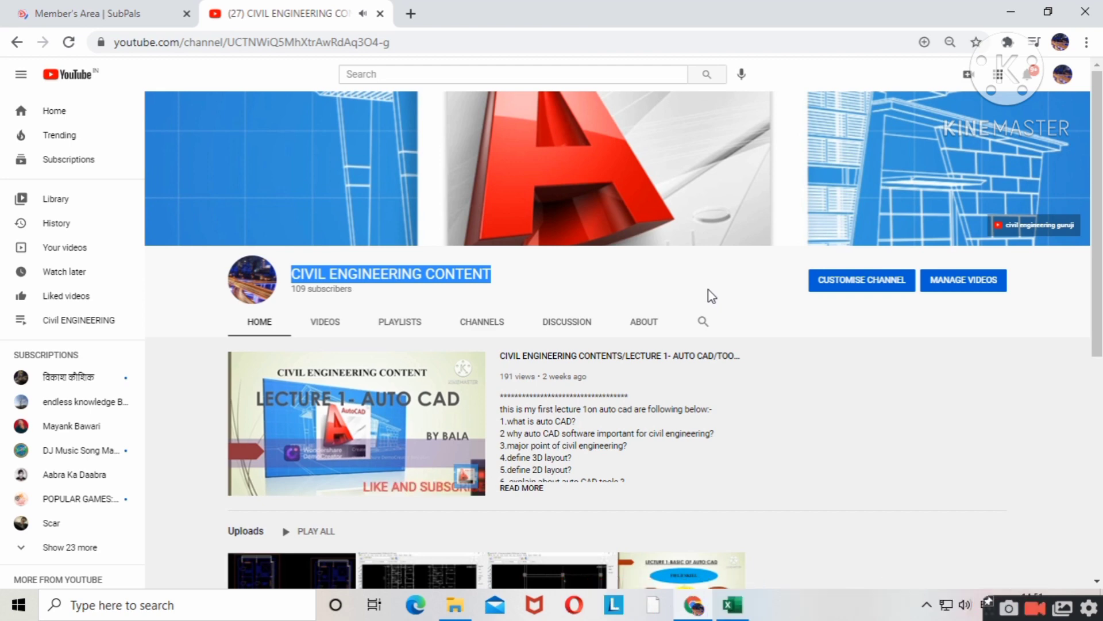
scroll(760, 365, "down", 4)
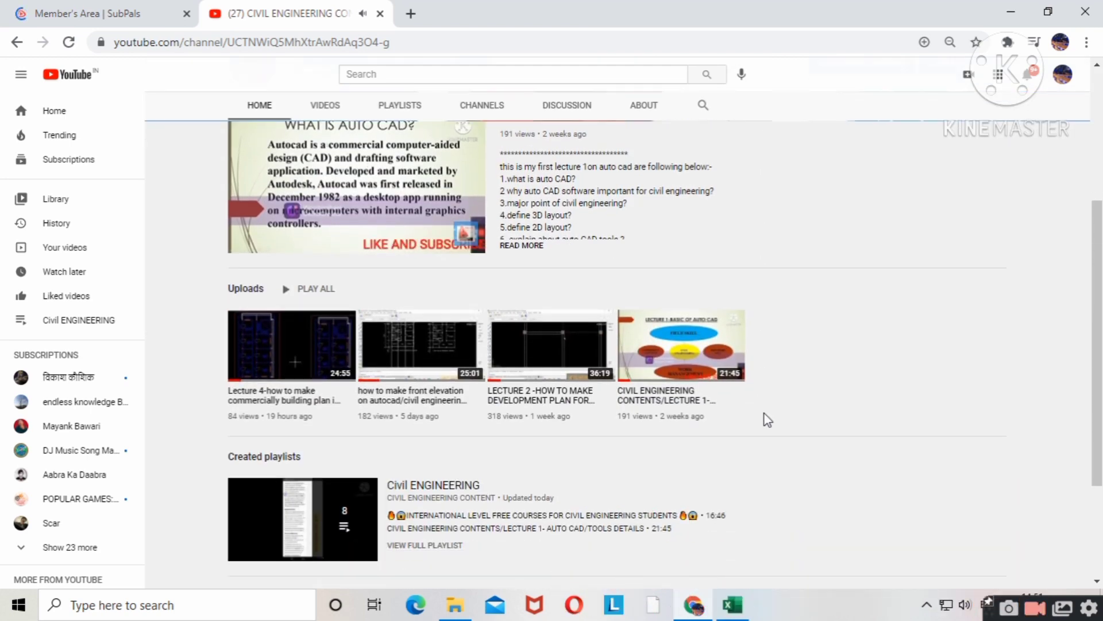
scroll(785, 452, "up", 1)
scroll(785, 452, "down", 4)
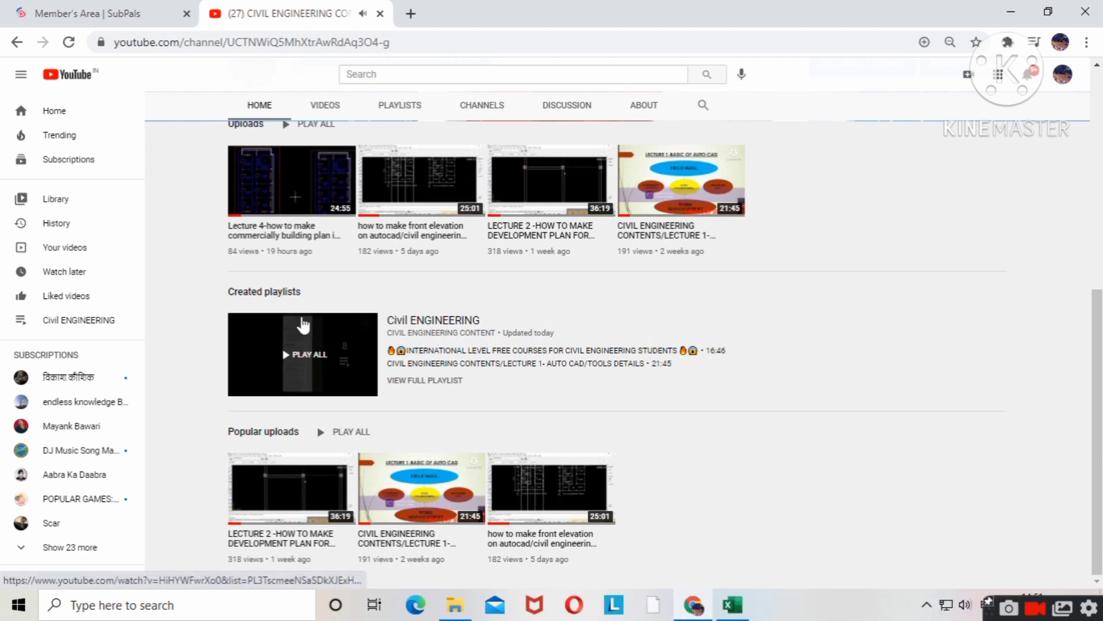
scroll(666, 340, "up", 4)
scroll(666, 340, "down", 3)
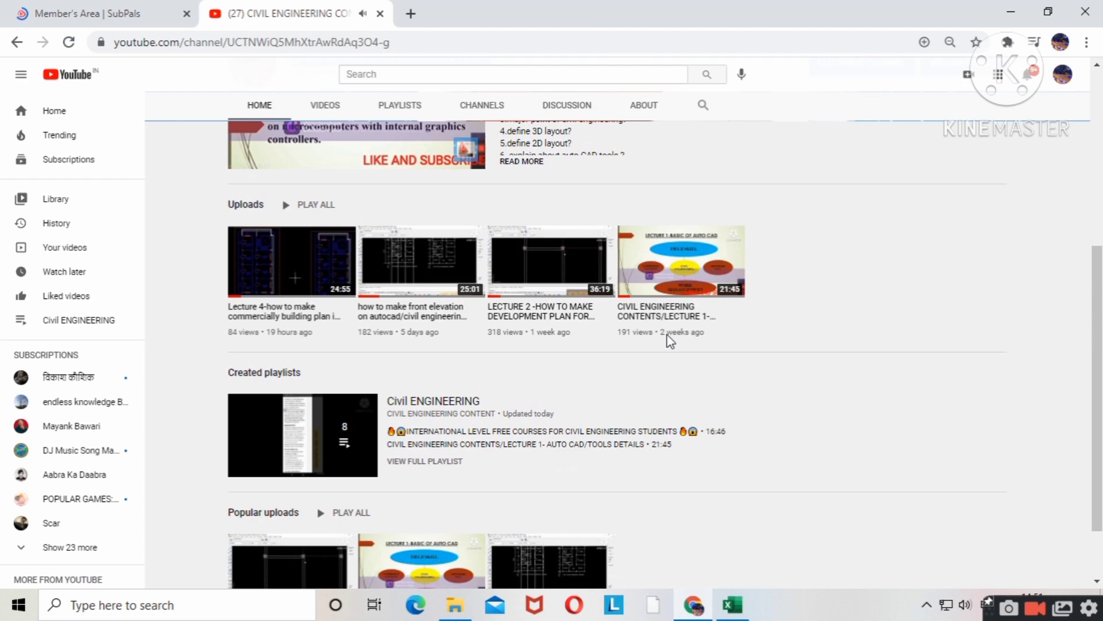
scroll(669, 343, "up", 5)
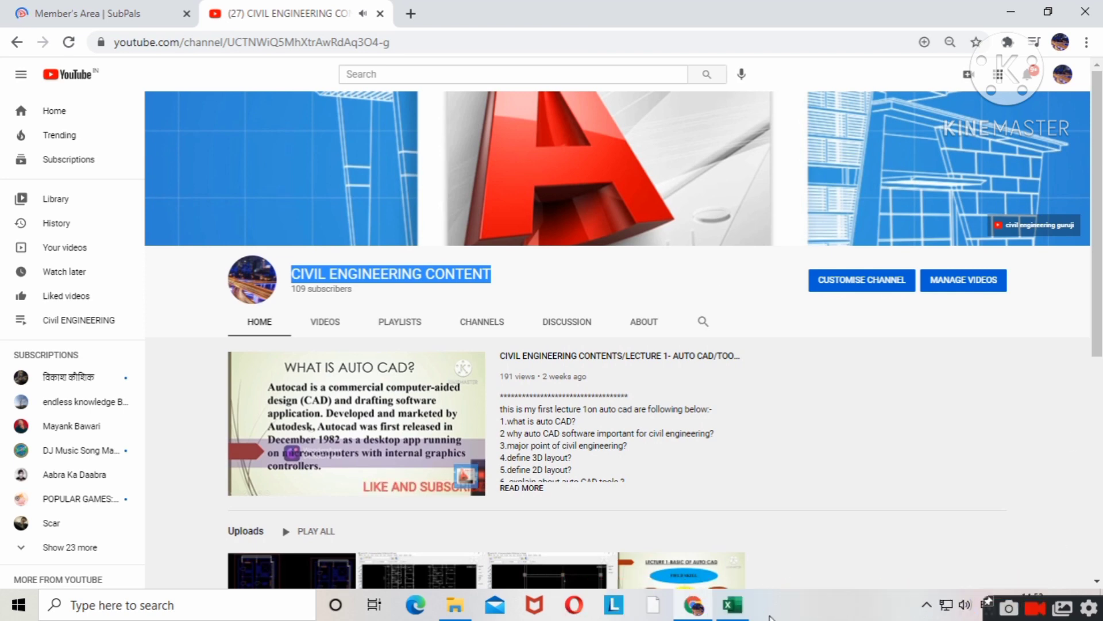
Step: Bring the coordinate workbook to the front and point out its LATTITUDE and LONGITUDE columns
left_click(732, 605)
left_click(733, 608)
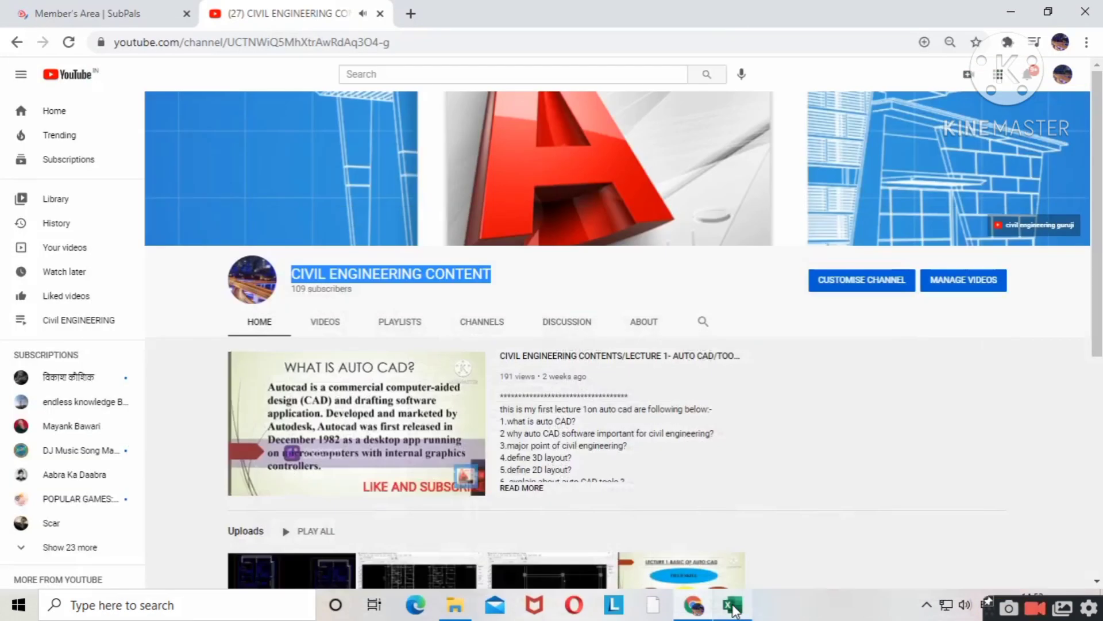
left_click(733, 608)
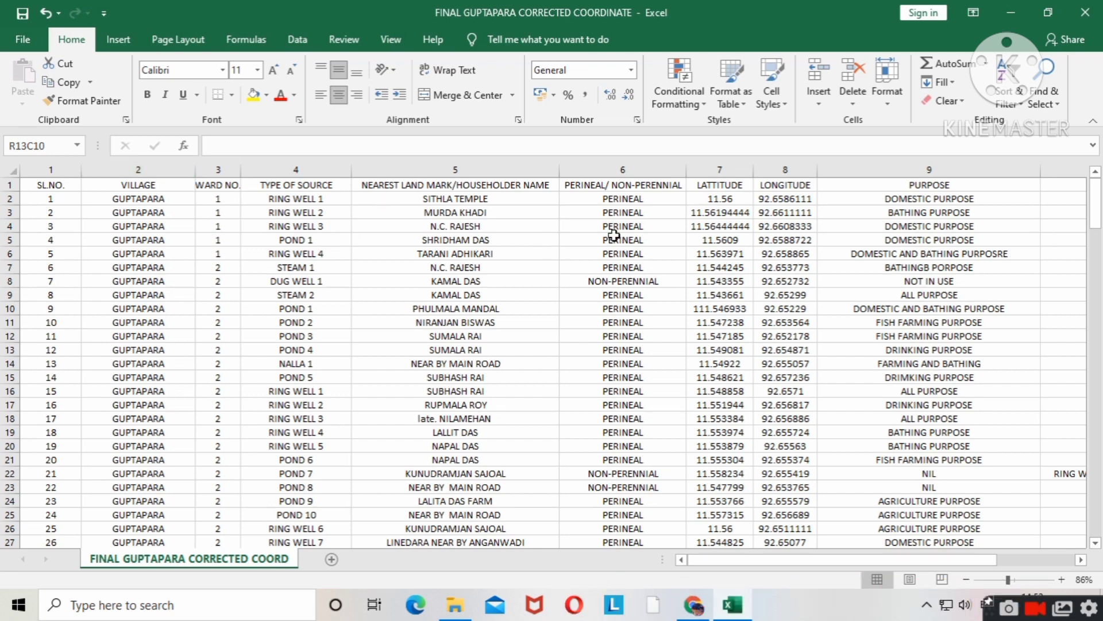
left_click(720, 169)
left_click(785, 169)
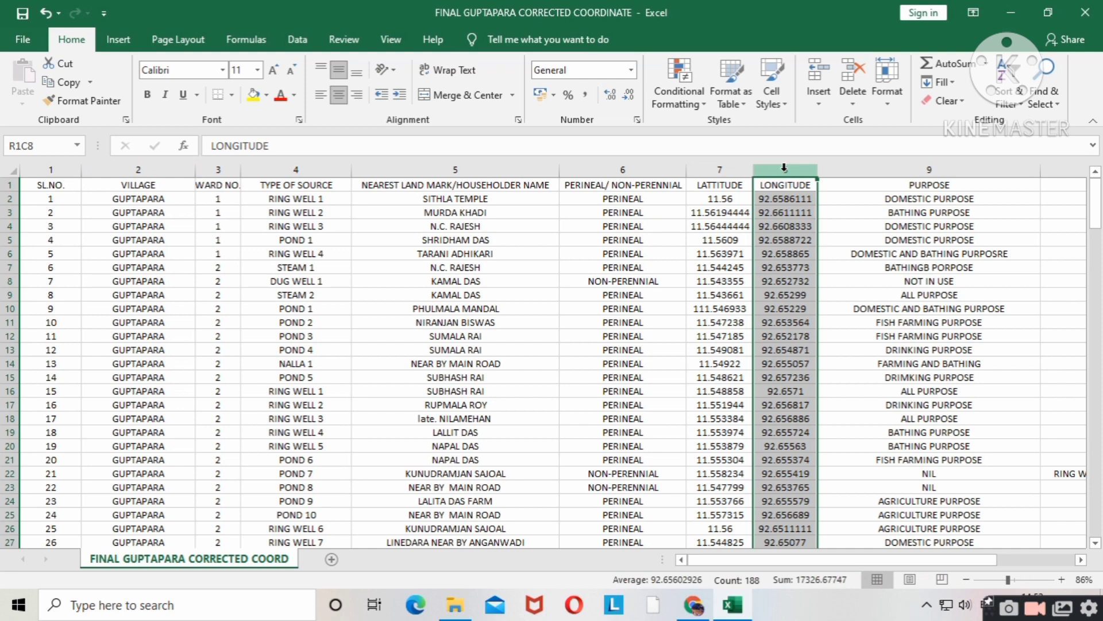
left_click(719, 168)
left_click(784, 180)
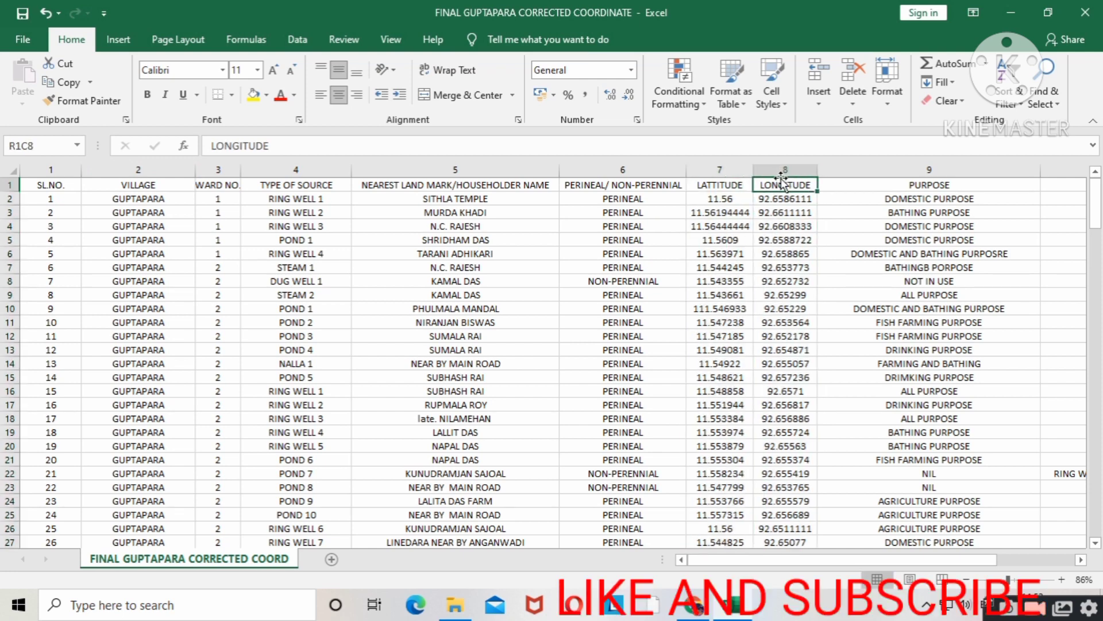
left_click(785, 169)
left_click(731, 169)
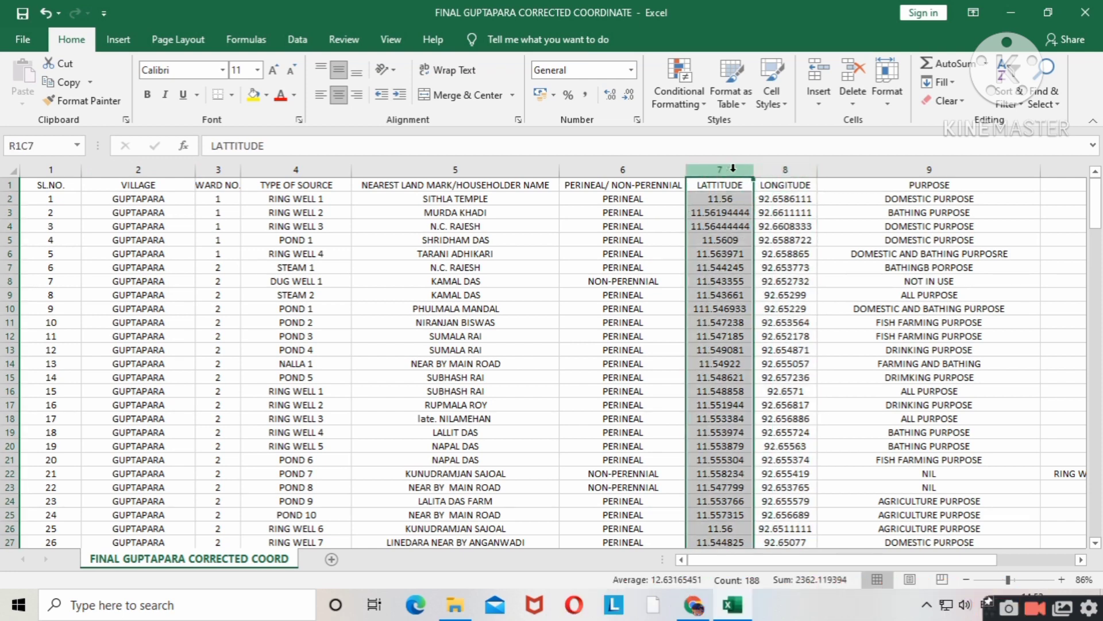
left_click(771, 169)
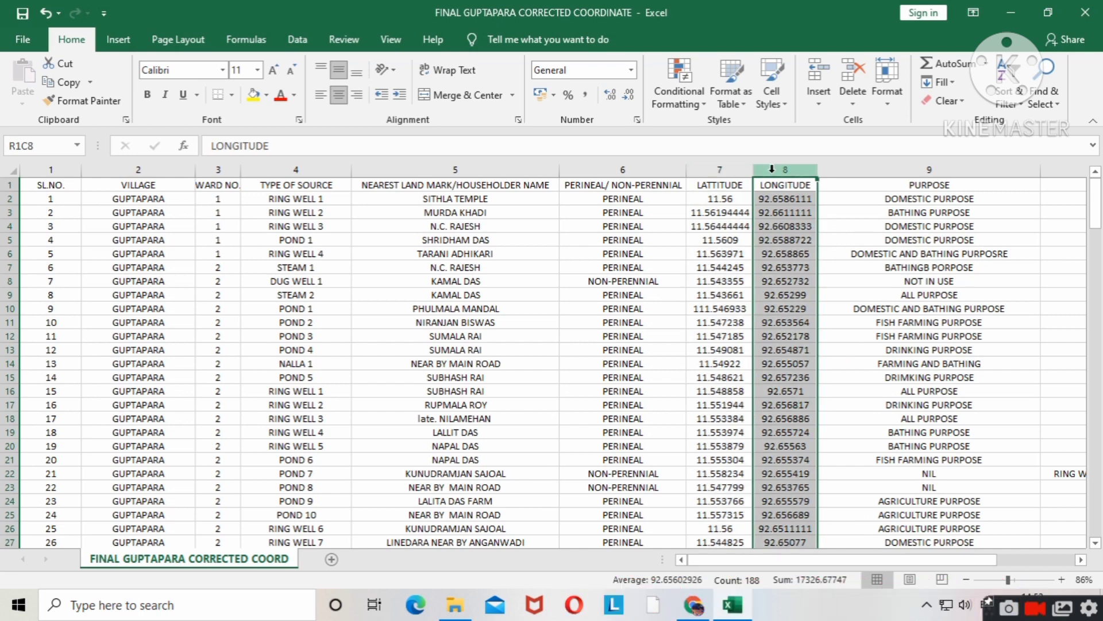
left_click(731, 169)
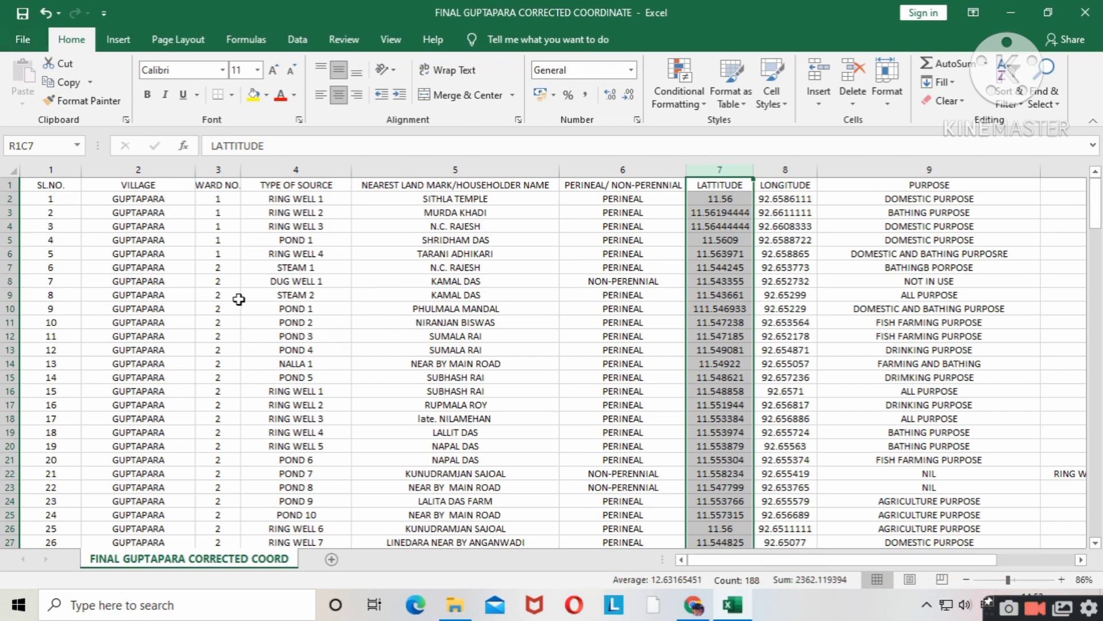
Step: Select each column in turn, from VILLAGE and WARD NO. through PURPOSE, then SL.NO
scroll(249, 301, "down", 12)
scroll(564, 284, "down", 7)
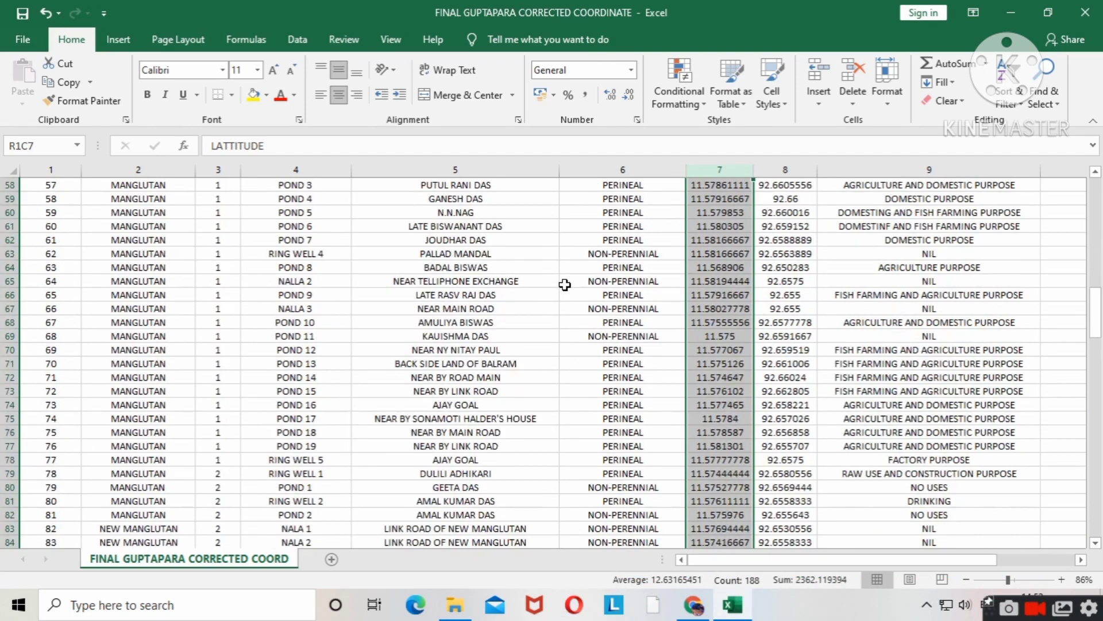
scroll(565, 285, "up", 19)
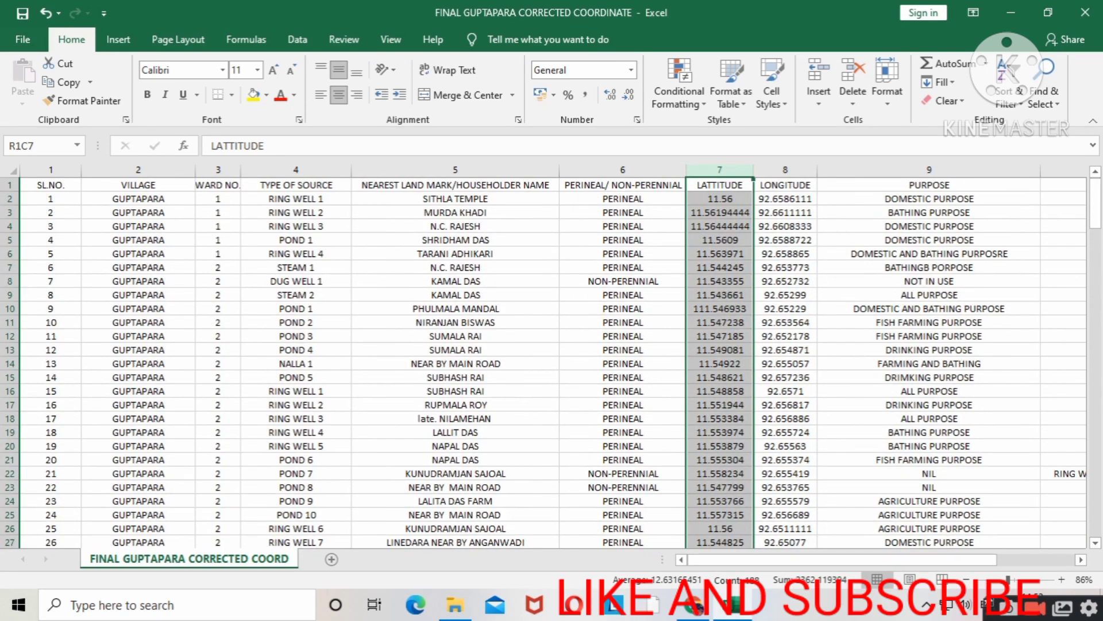
left_click(160, 168)
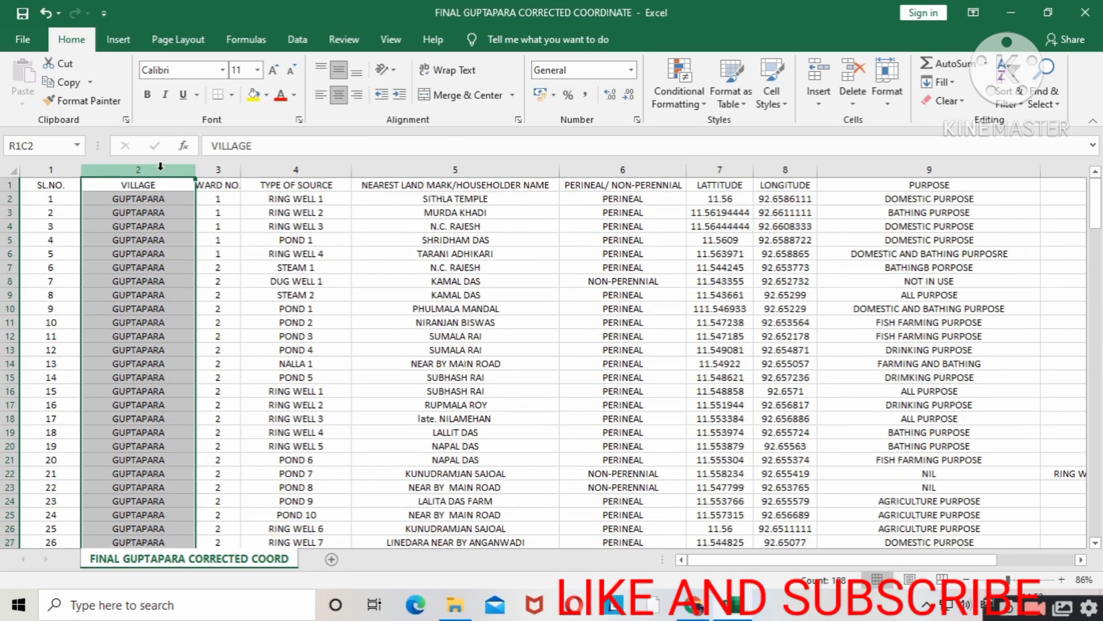
left_click(218, 169)
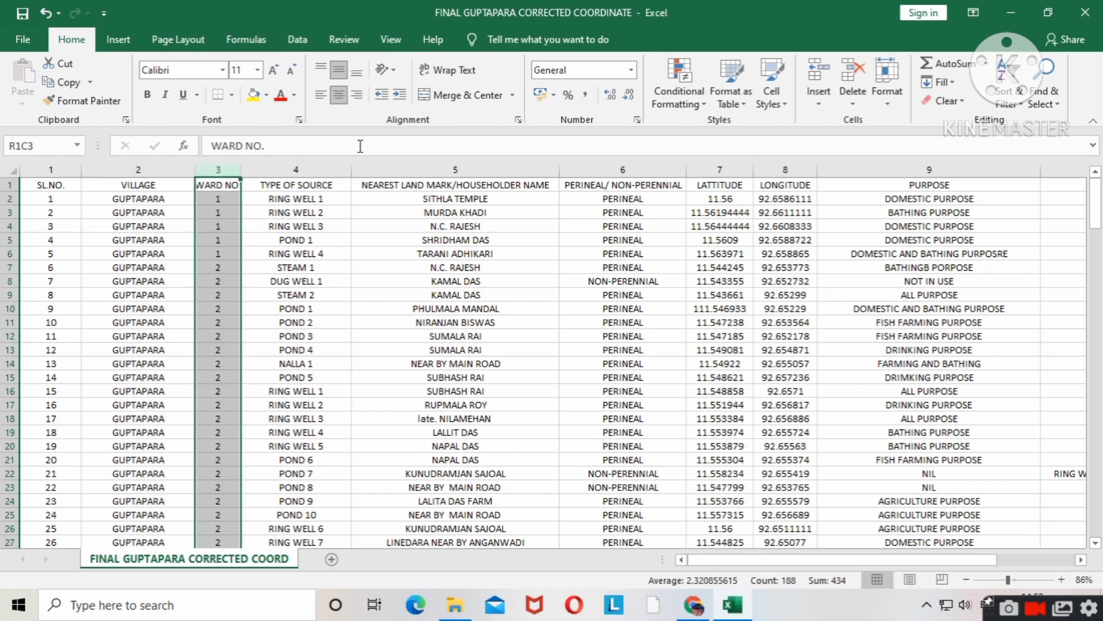
left_click(332, 169)
left_click(430, 170)
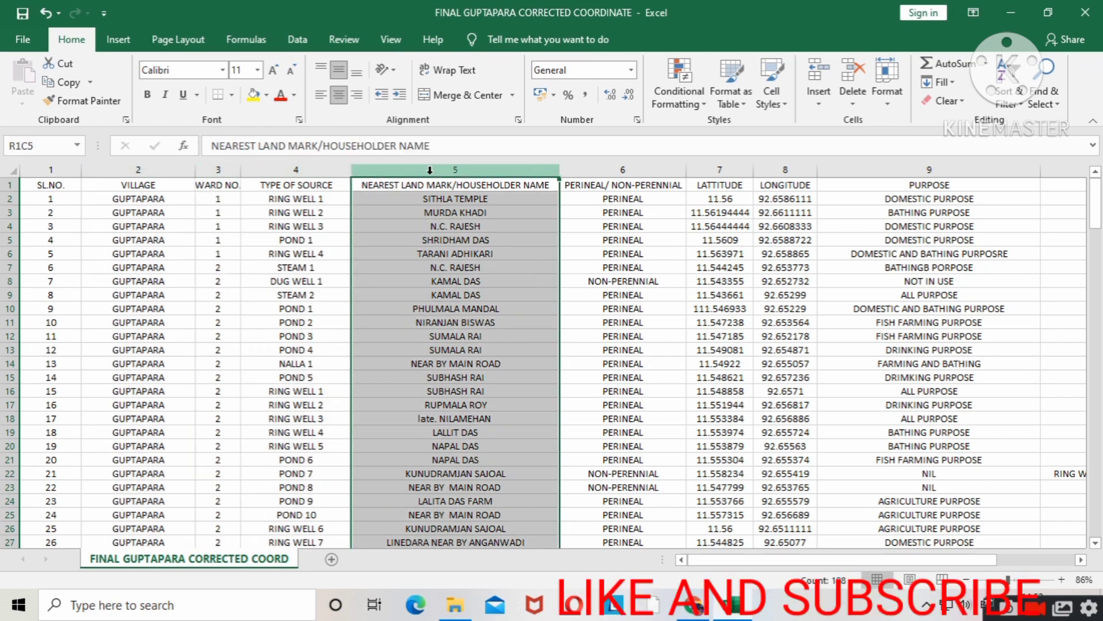
left_click(595, 168)
left_click(722, 170)
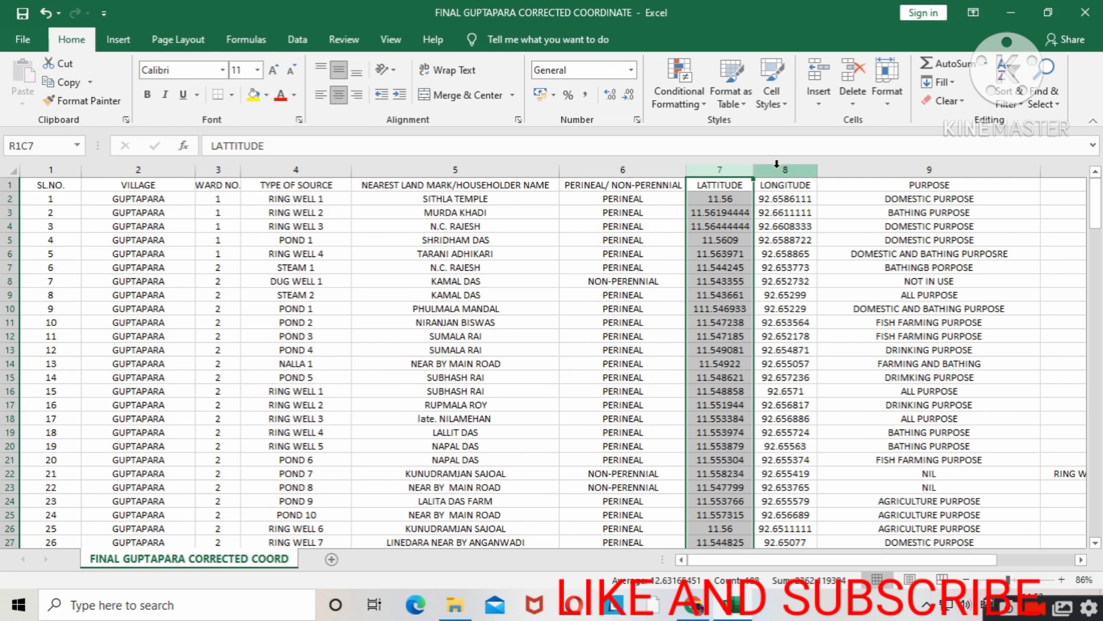
left_click(782, 168)
left_click(883, 166)
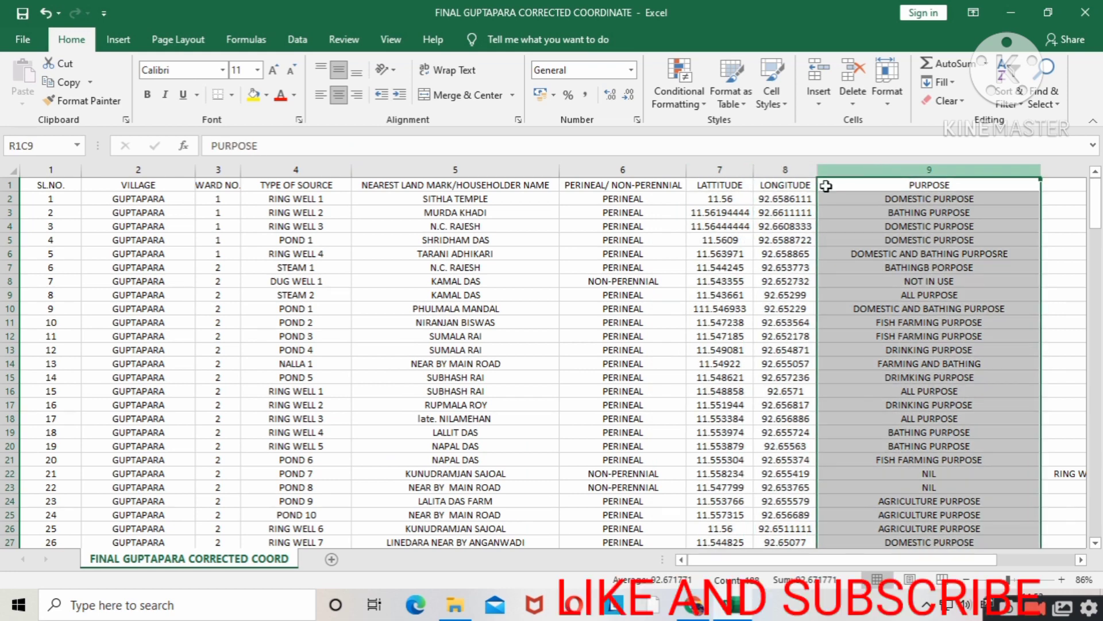
left_click(39, 167)
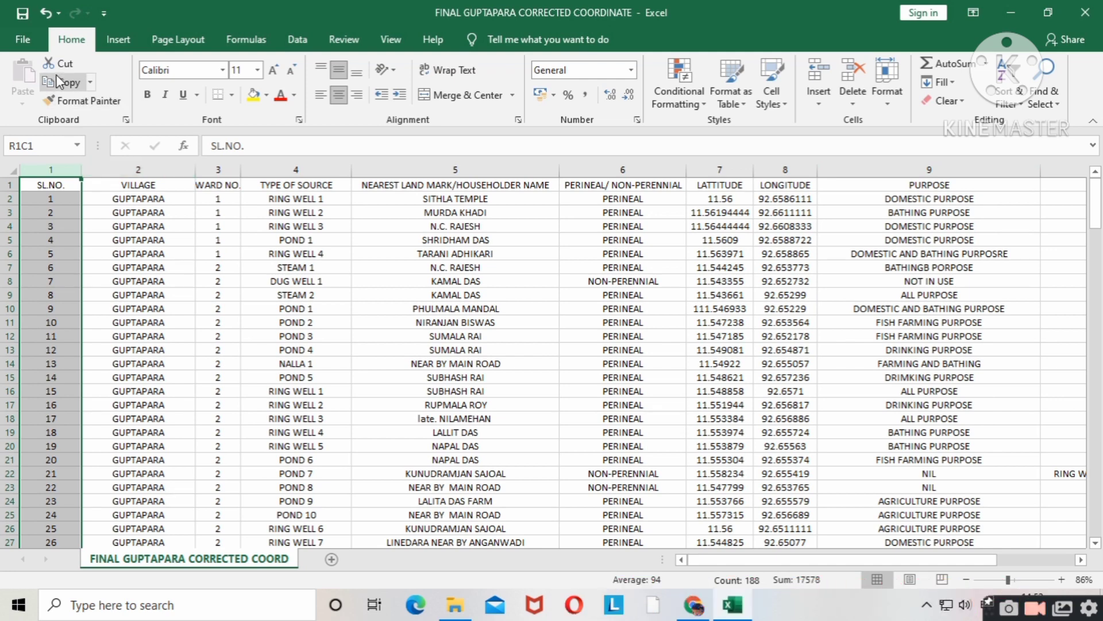
Step: Save the sheet to the Desktop as CSV (Comma delimited), keeping the CSV format at the warning
left_click(23, 40)
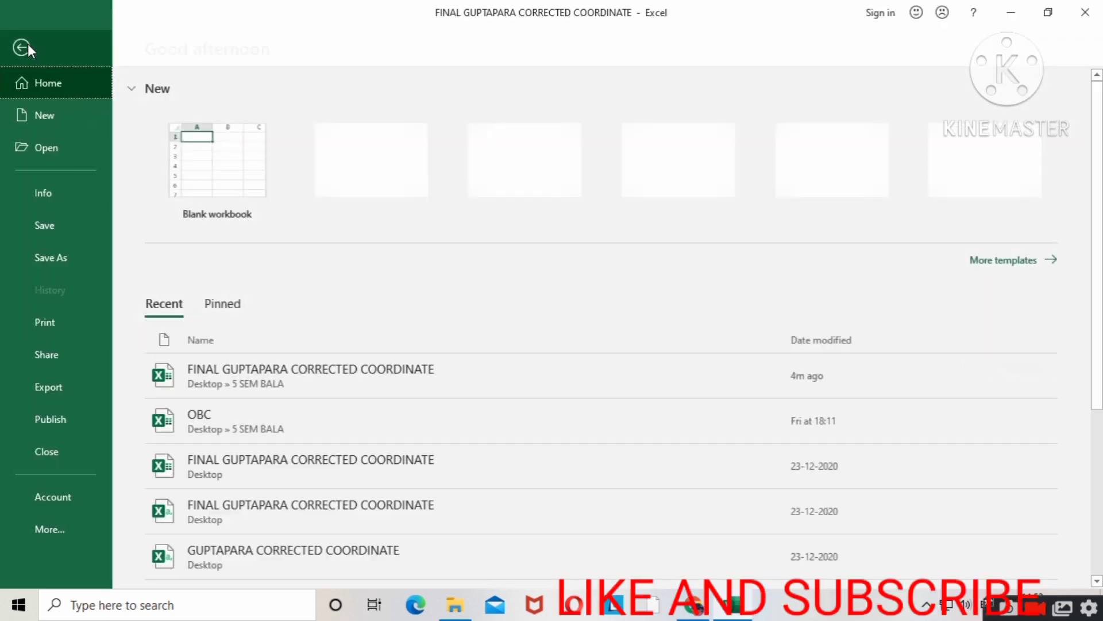
left_click(81, 256)
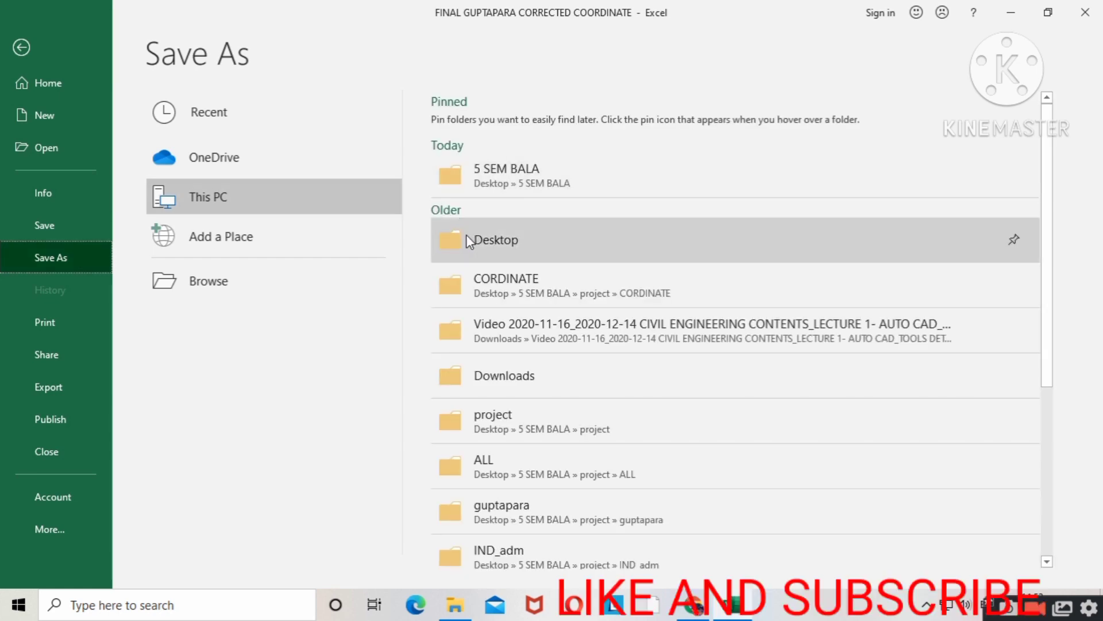
left_click(467, 235)
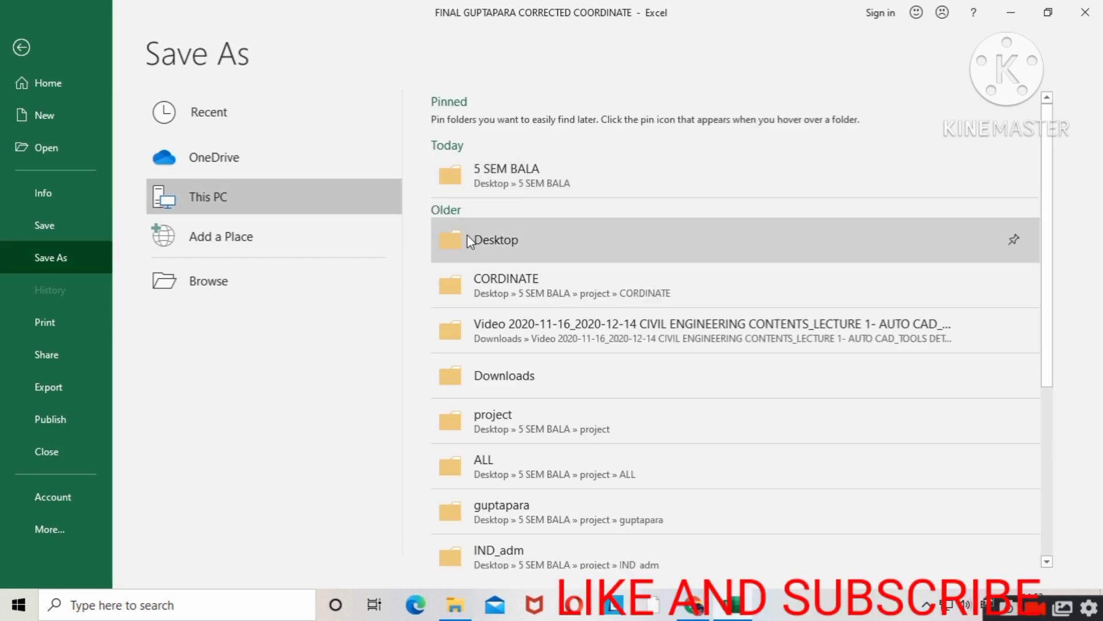
left_click(477, 241)
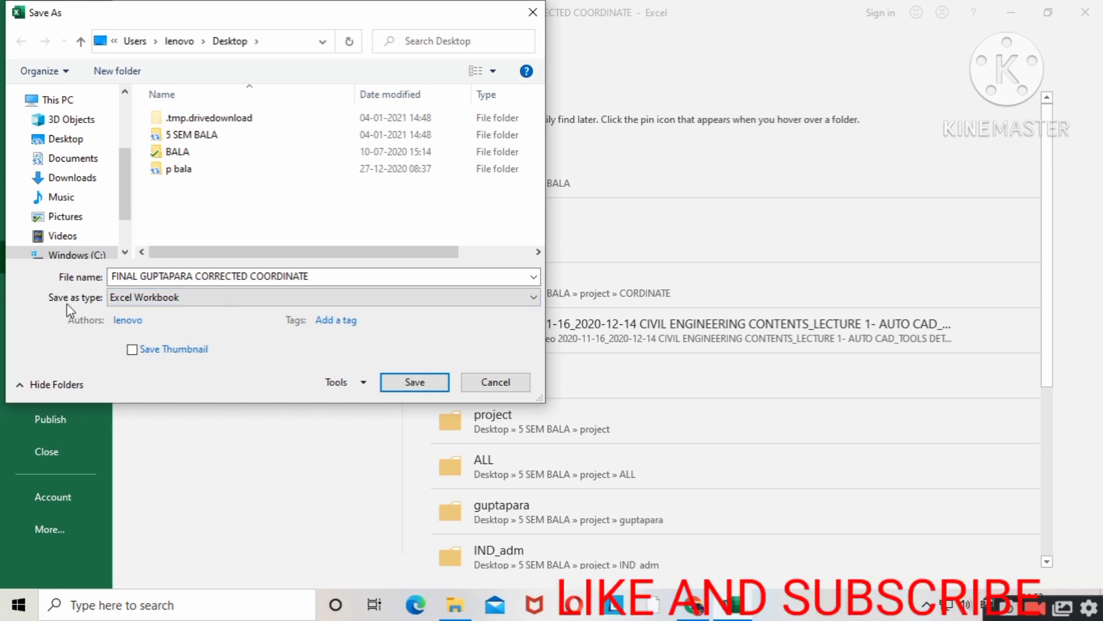
left_click(207, 294)
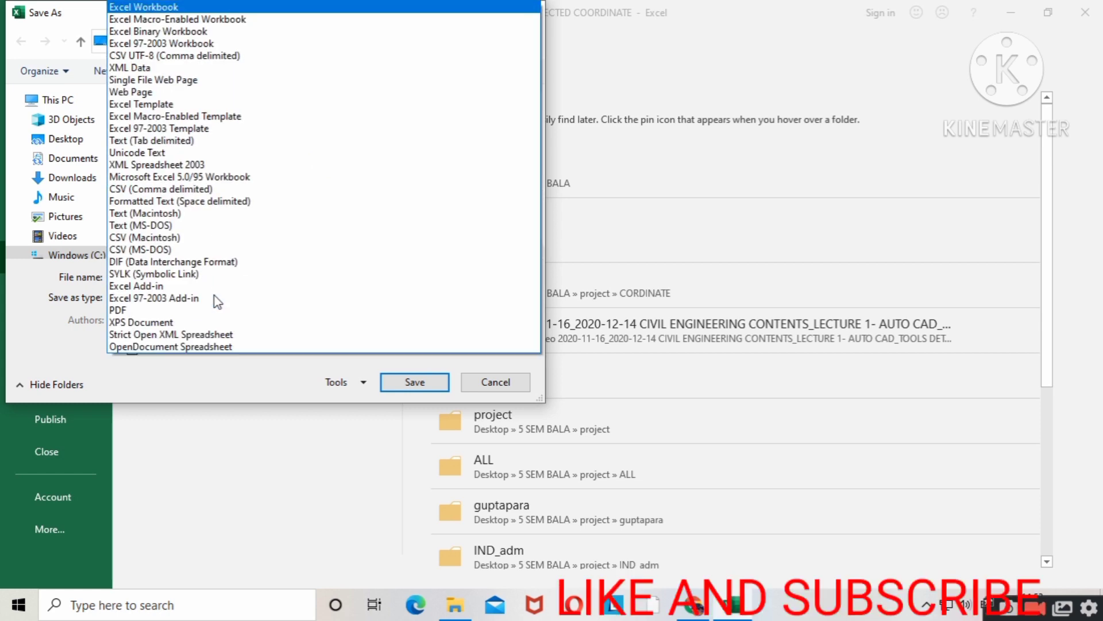
left_click(218, 190)
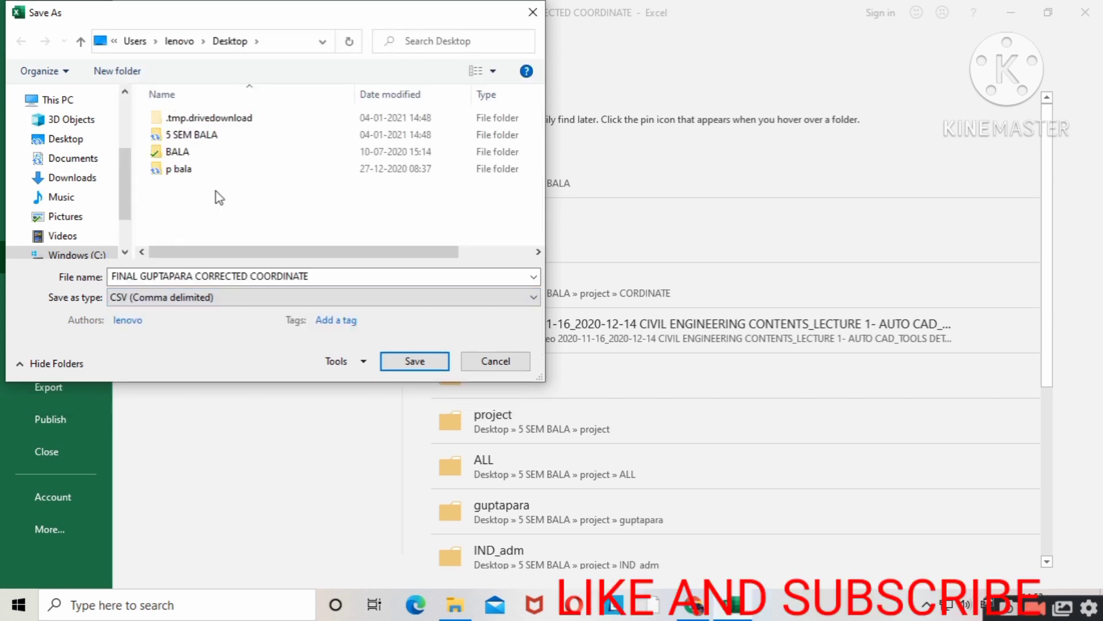
left_click(415, 361)
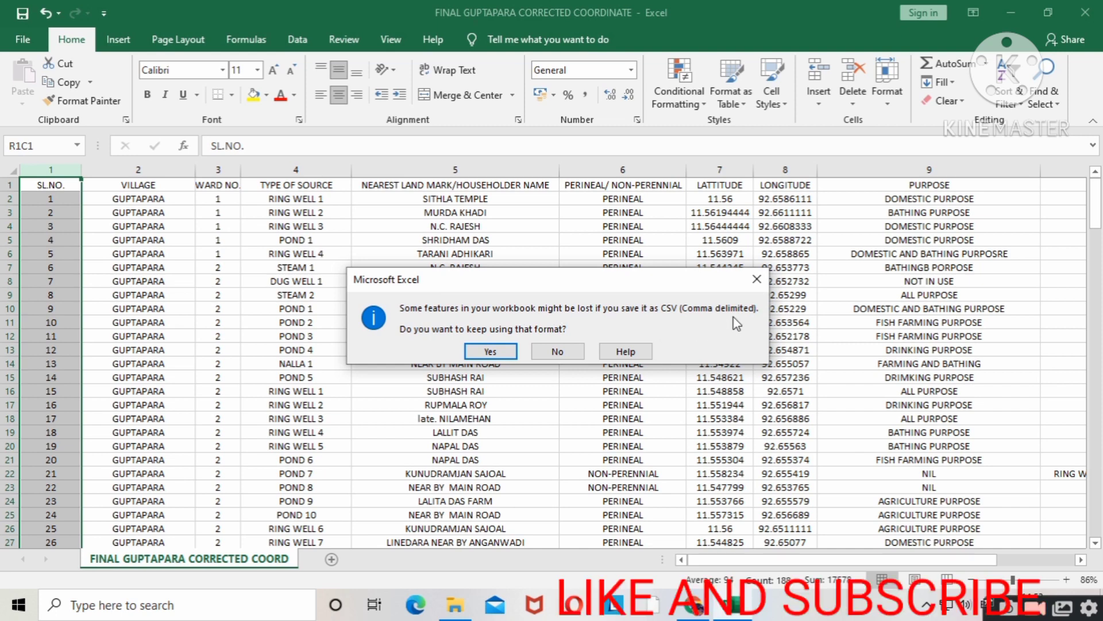
left_click(496, 352)
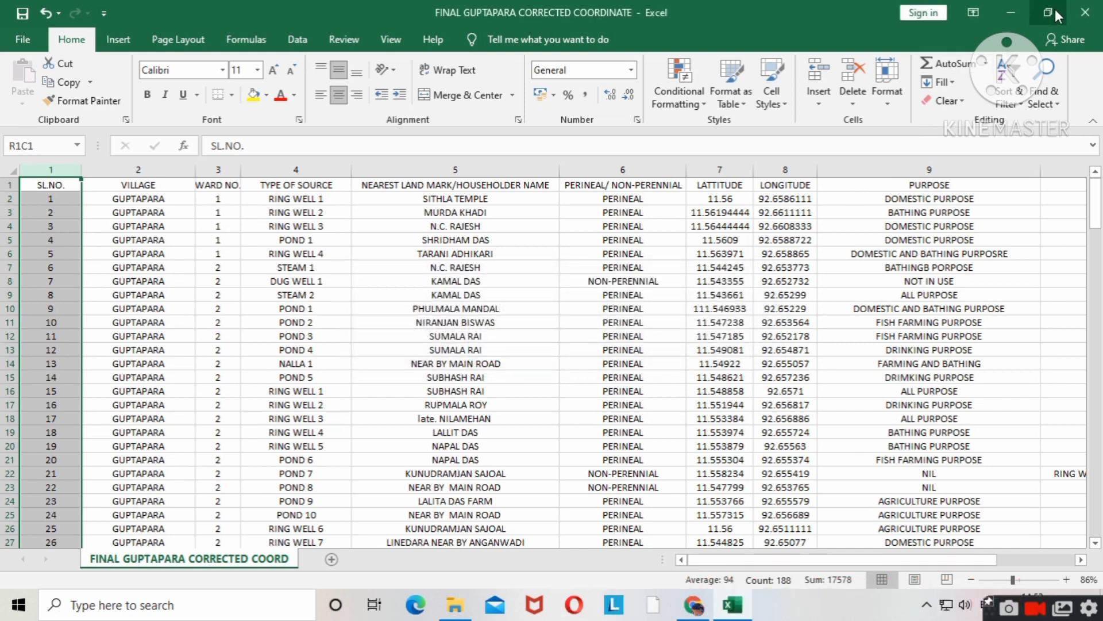
Step: Close Excel, minimize Chrome, and start Google Earth Pro from the taskbar search
left_click(1085, 13)
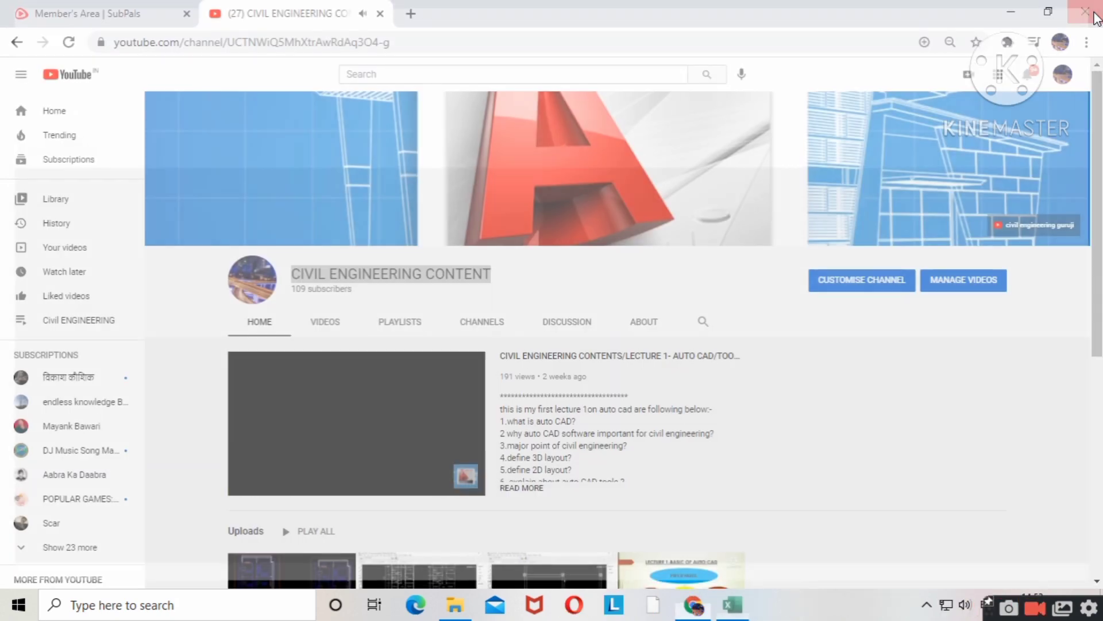
left_click(1011, 14)
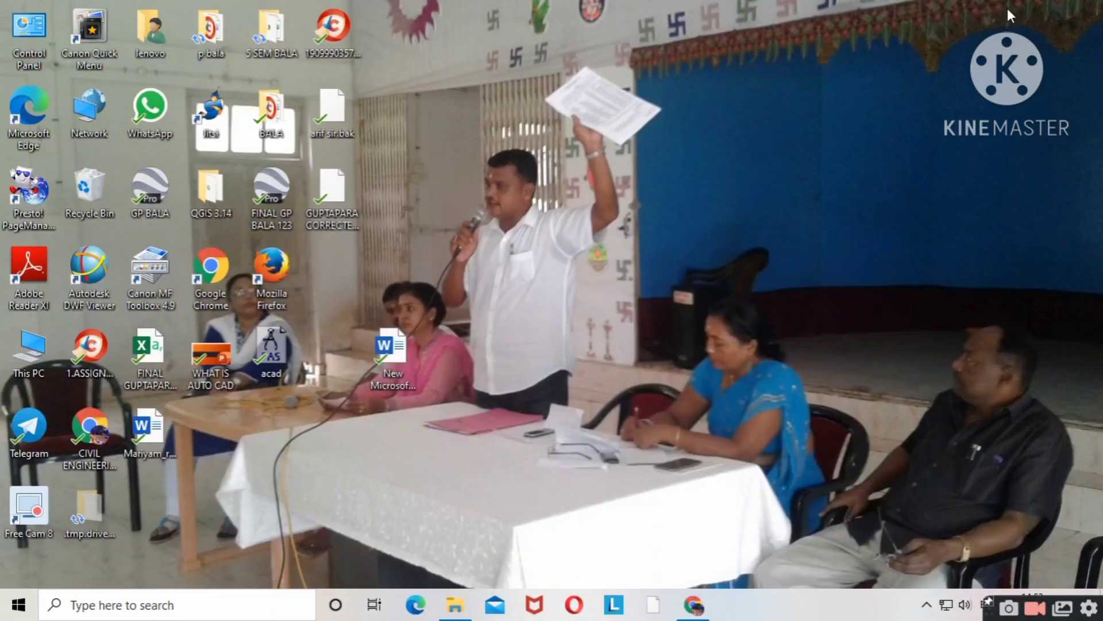
left_click(108, 600)
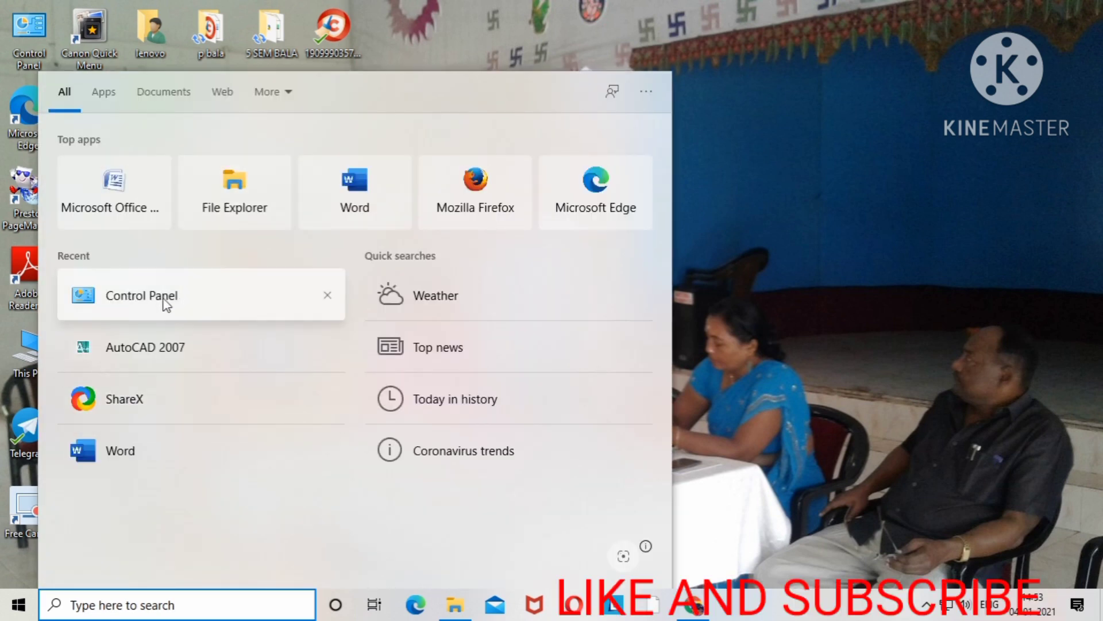
type("goo")
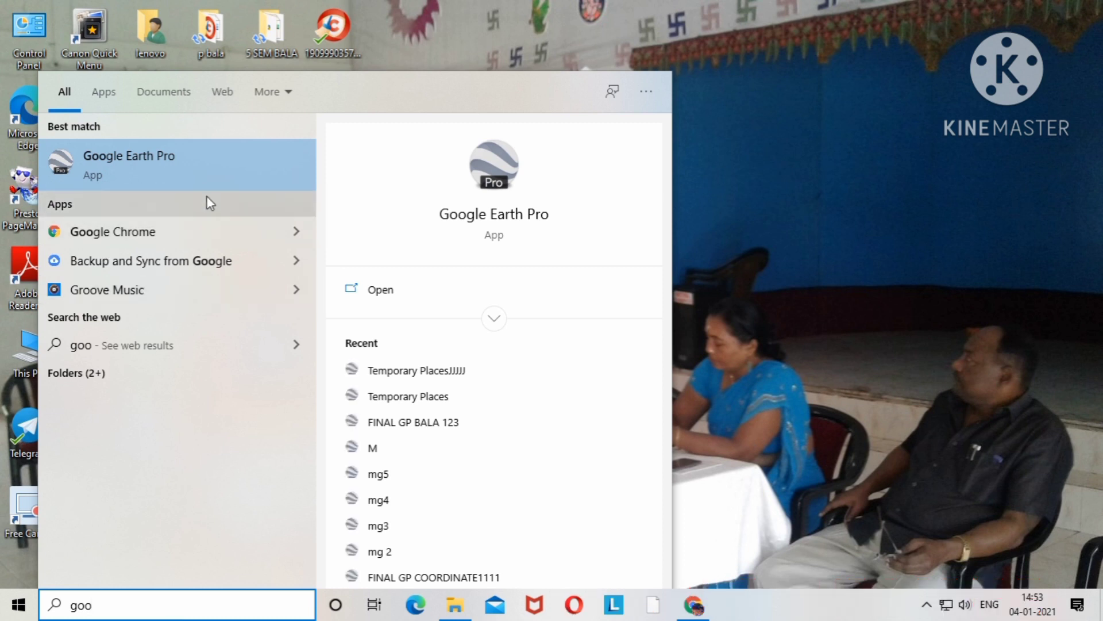
left_click(220, 190)
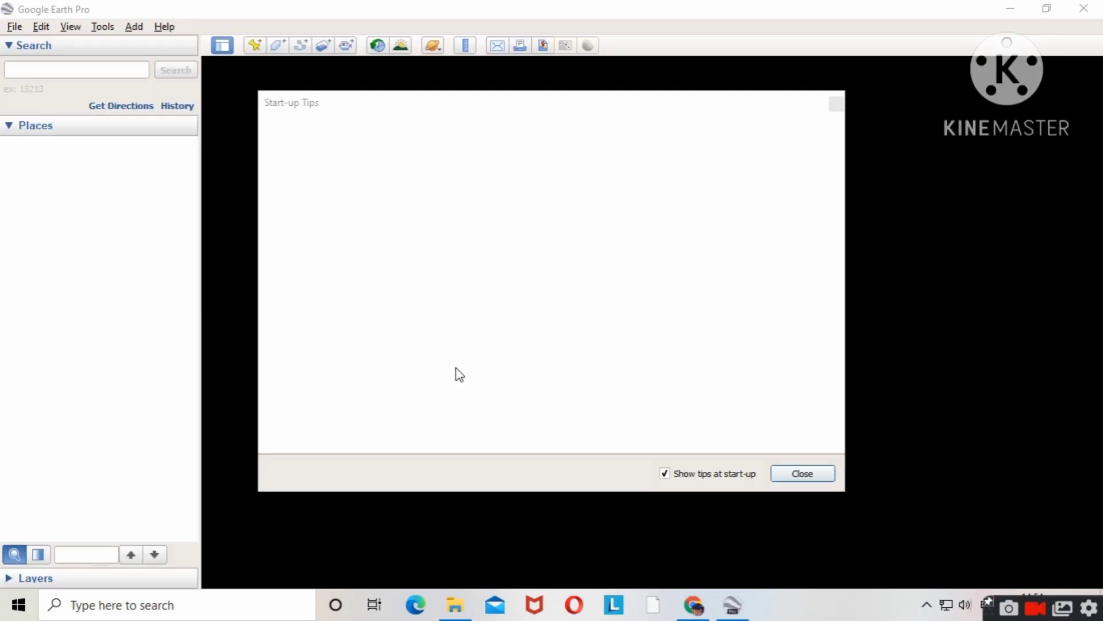
Step: Close the start-up tips, tick Temporary Places at the bottom of Places, and rotate the globe toward Africa
left_click(802, 475)
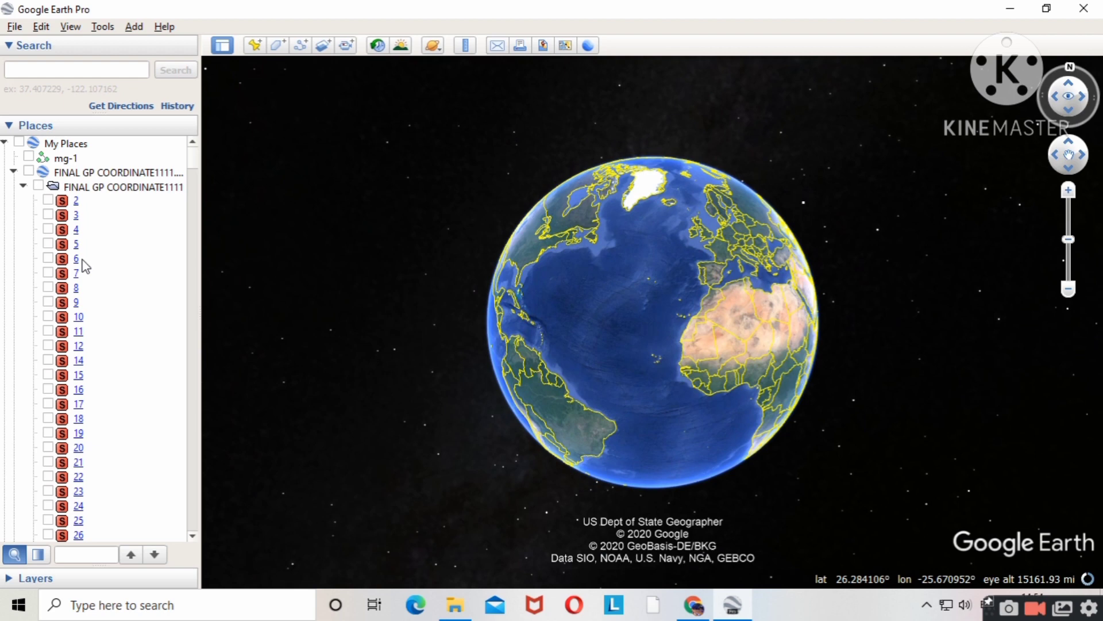
scroll(84, 265, "down", 3)
scroll(84, 266, "down", 20)
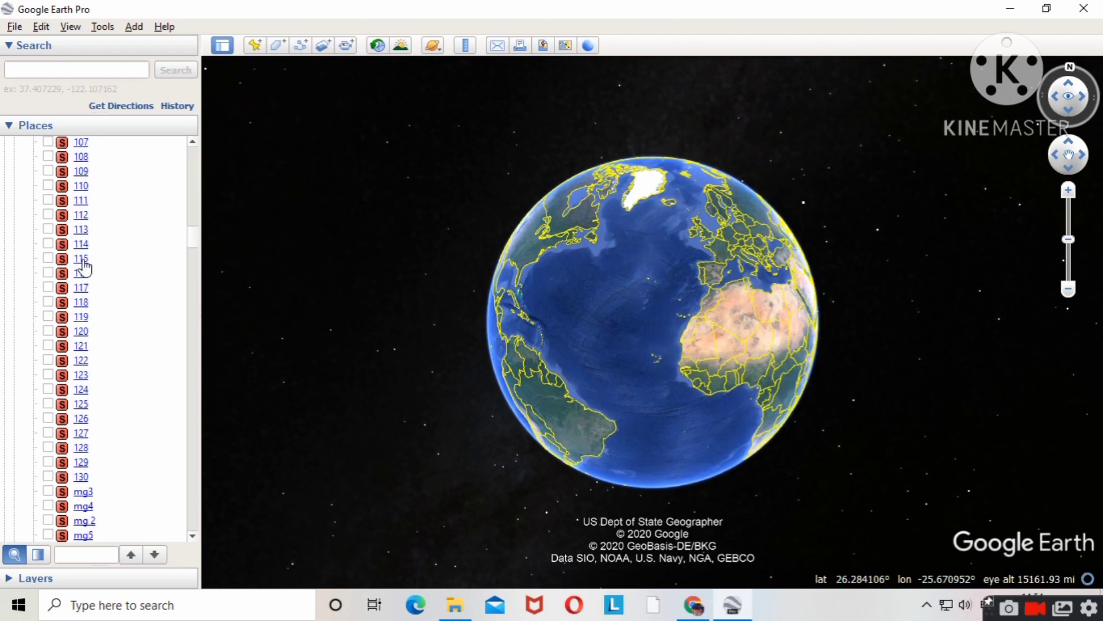
scroll(84, 265, "down", 20)
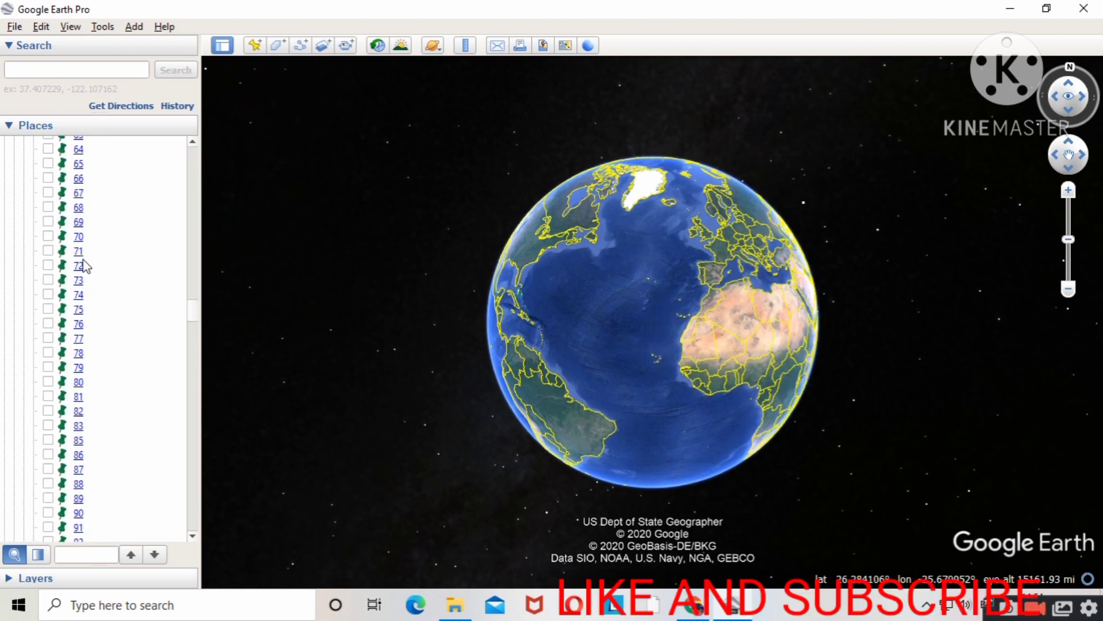
scroll(83, 266, "down", 20)
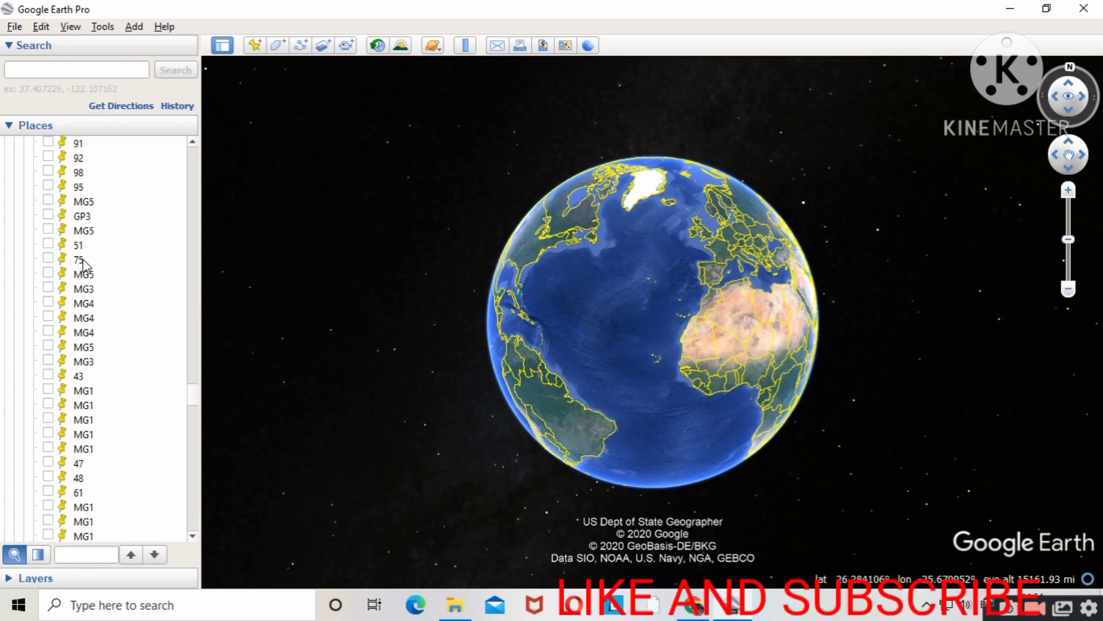
scroll(84, 266, "down", 20)
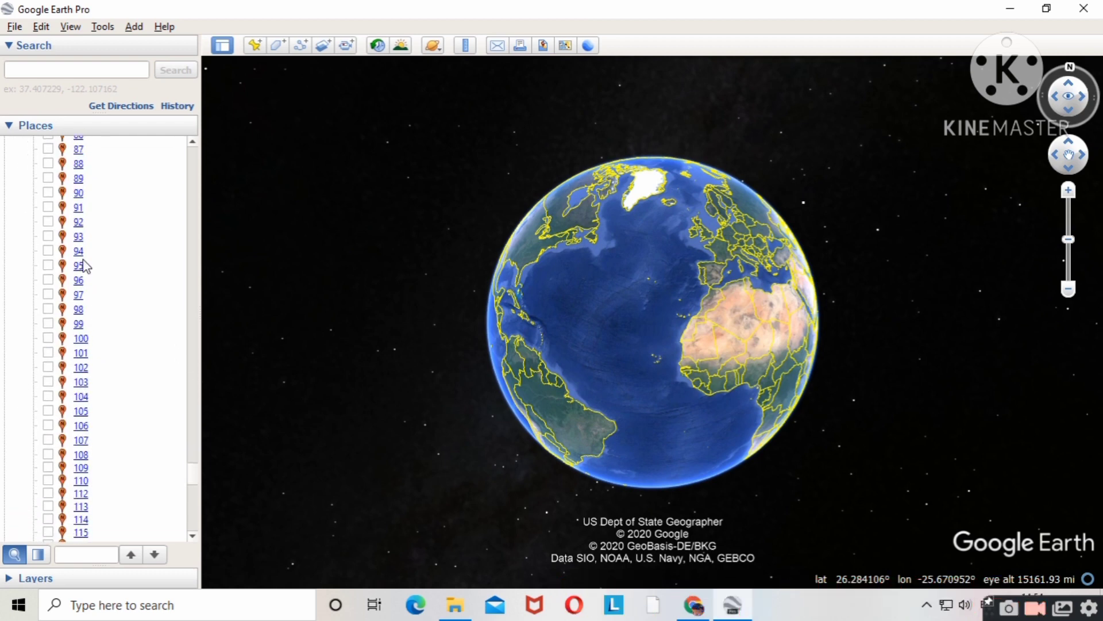
scroll(84, 265, "down", 18)
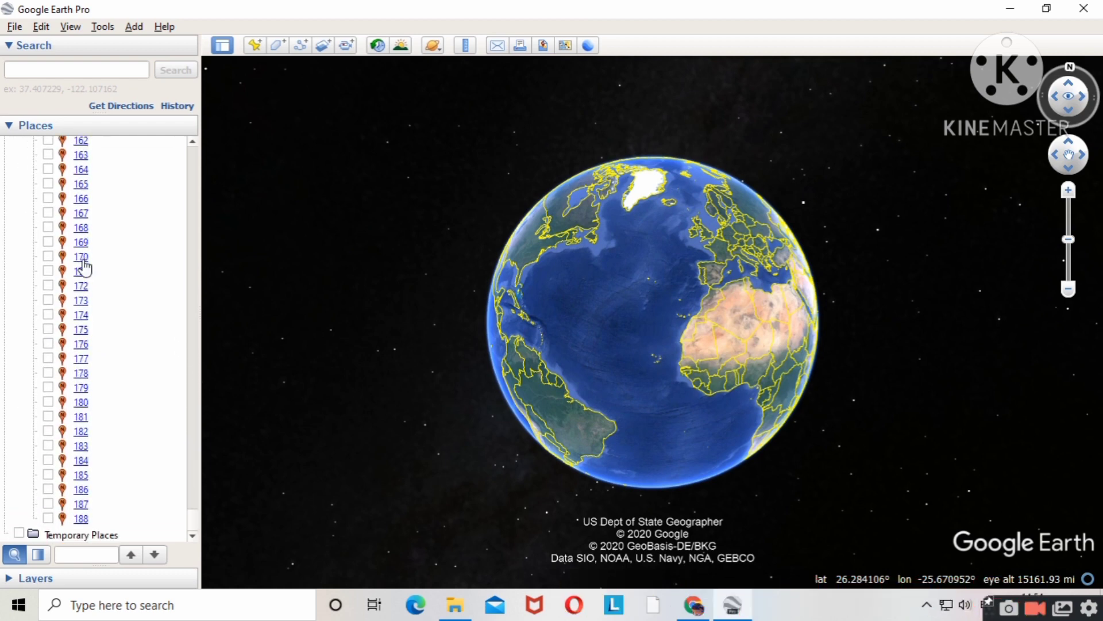
left_click(18, 534)
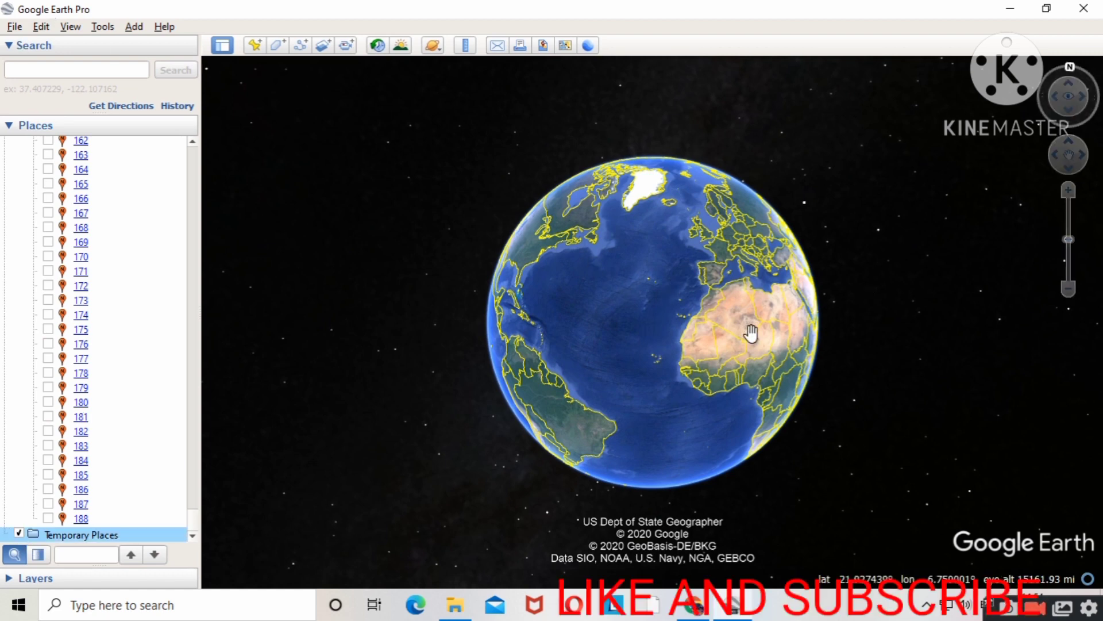
left_click_drag(751, 328, 506, 274)
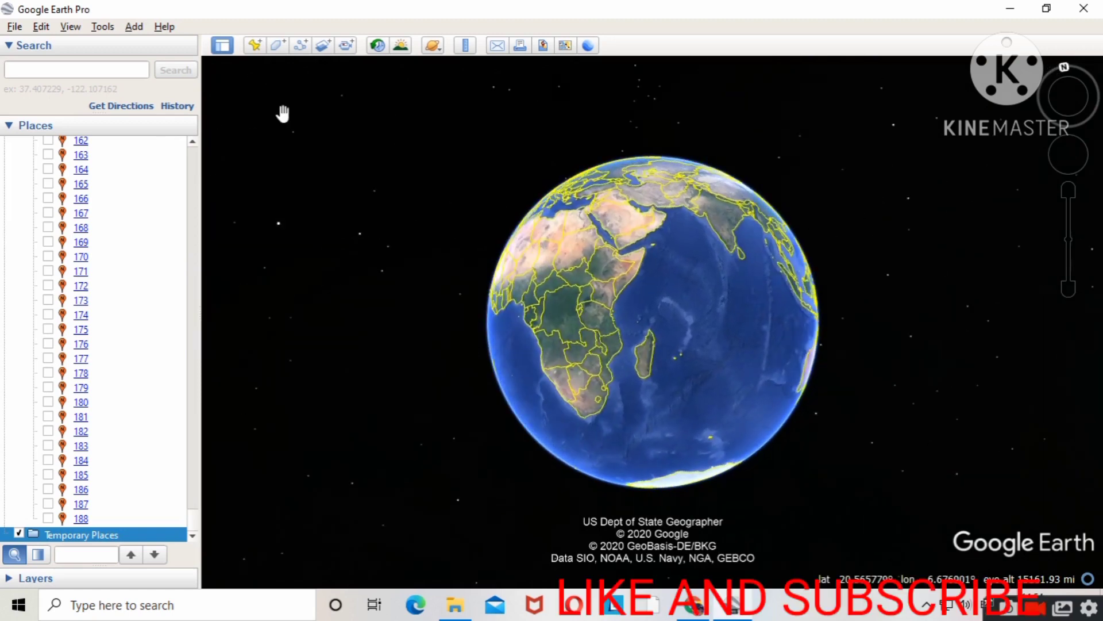
Step: Start a File > Import and open the Guptapara coordinate CSV
left_click(15, 27)
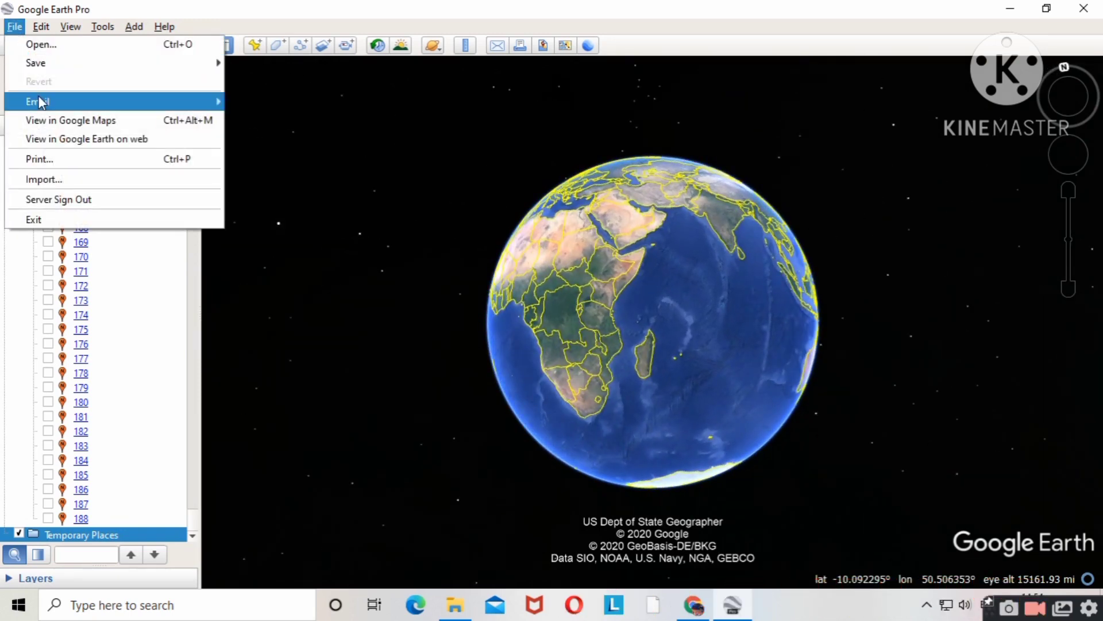
left_click(45, 186)
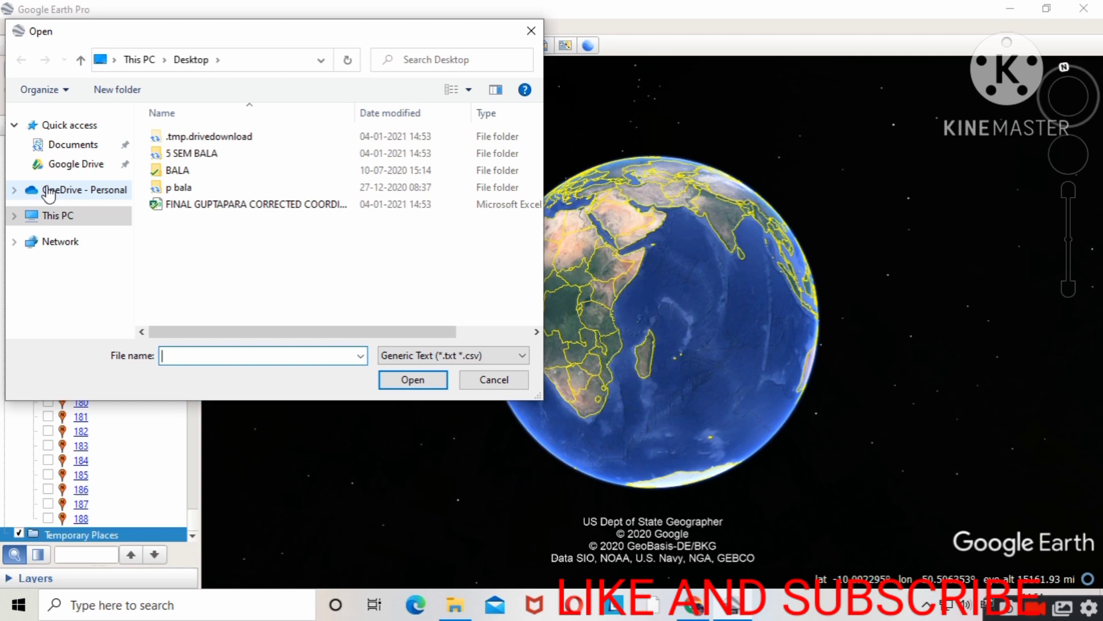
left_click(240, 204)
left_click(422, 379)
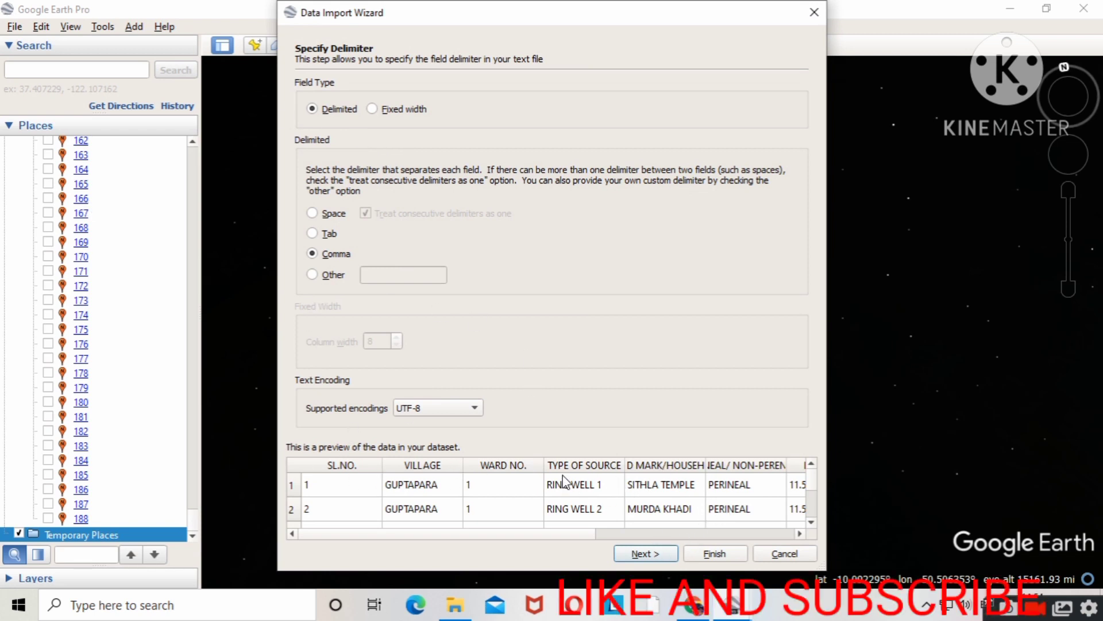
Step: Finish the import wizard with comma delimiting and LATTITUDE/LONGITUDE, acknowledging the skipped-rows and feature-count notices
left_click(646, 554)
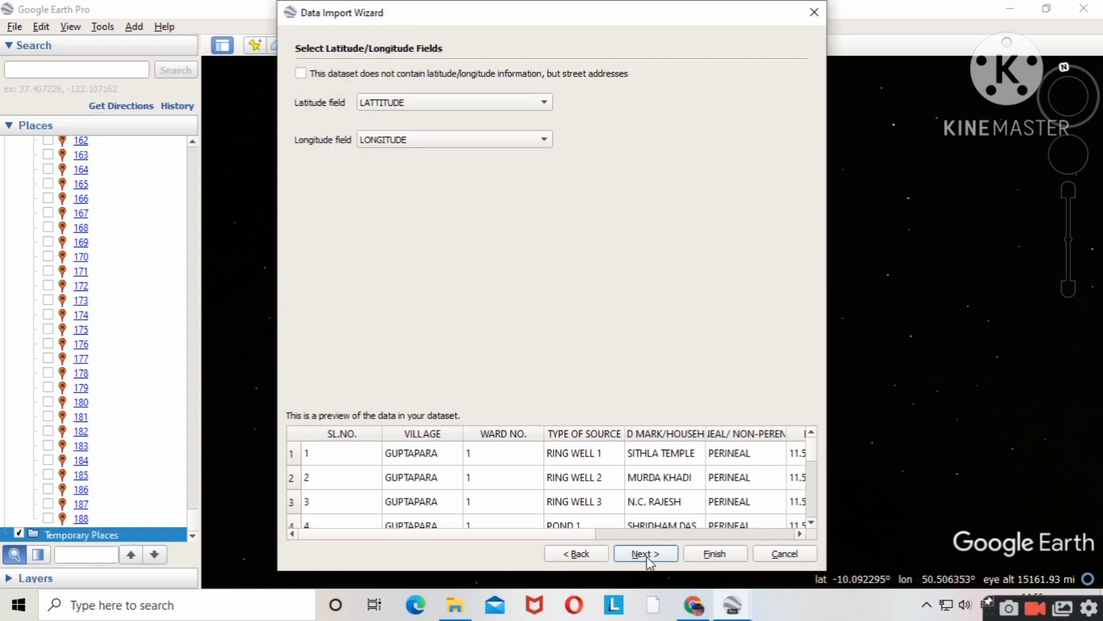
left_click(646, 554)
left_click(707, 551)
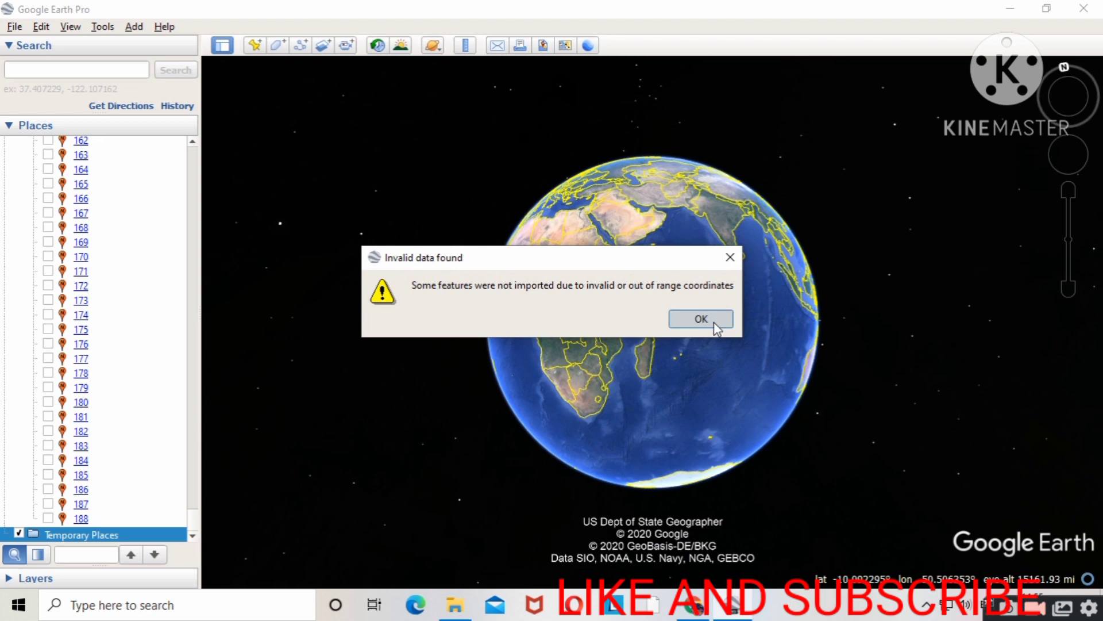
left_click(714, 320)
left_click(612, 320)
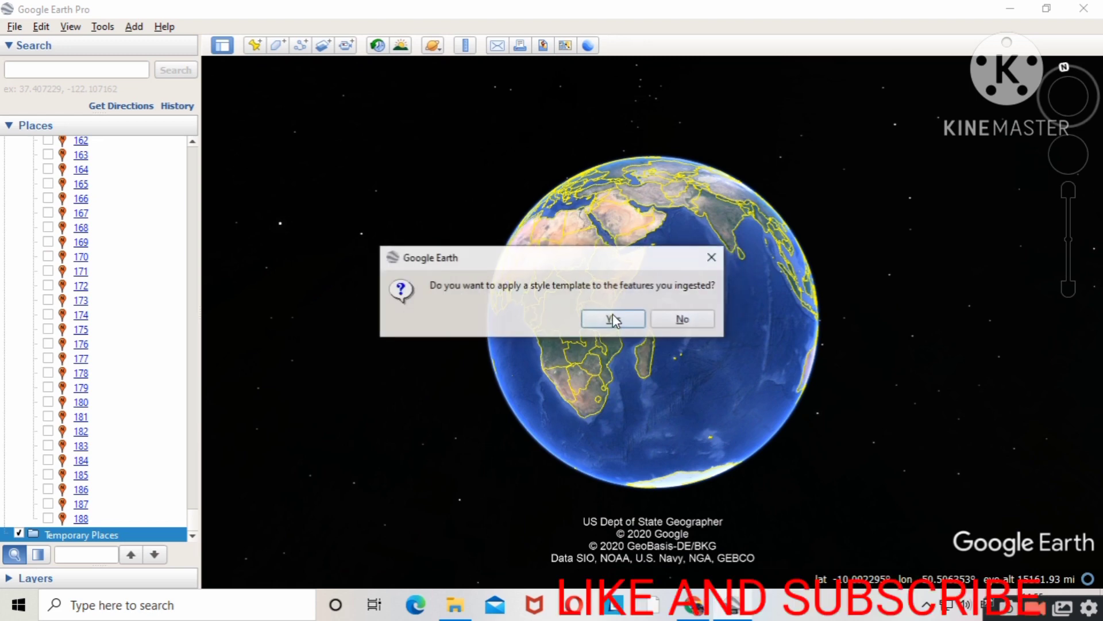
Step: Apply a style template naming placemarks by SL_NO_ with a single yellow colour
left_click(608, 320)
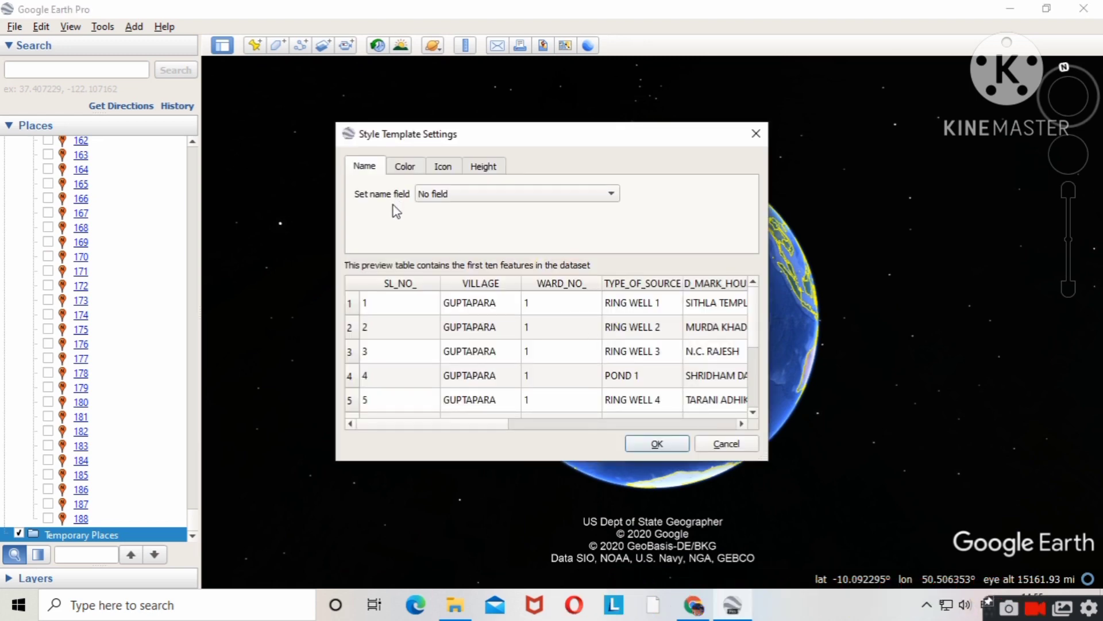
left_click(498, 193)
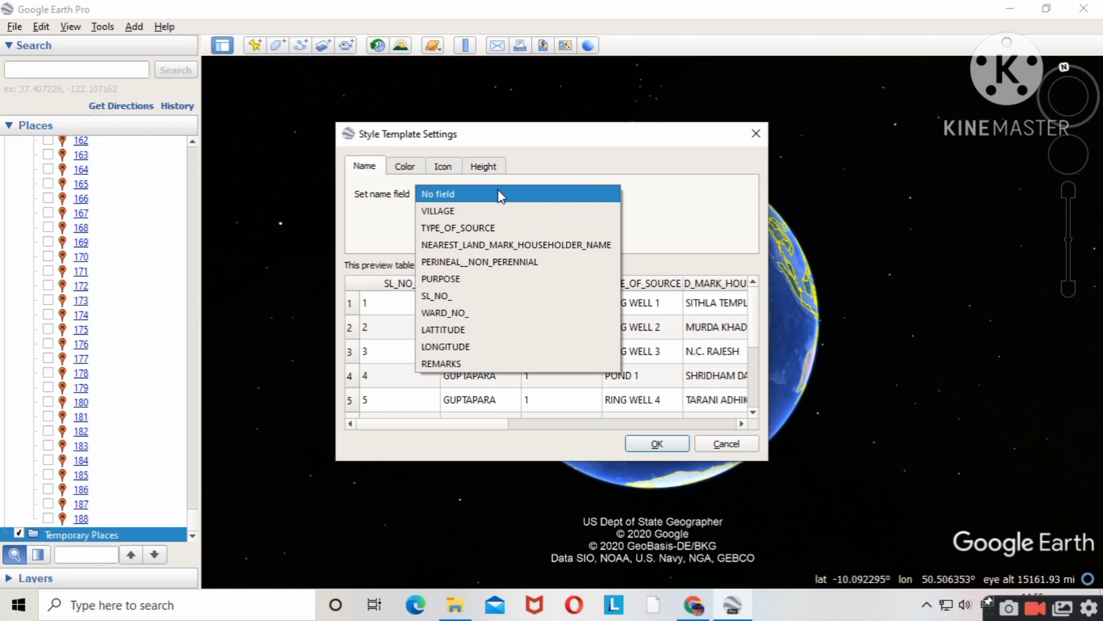
left_click(501, 290)
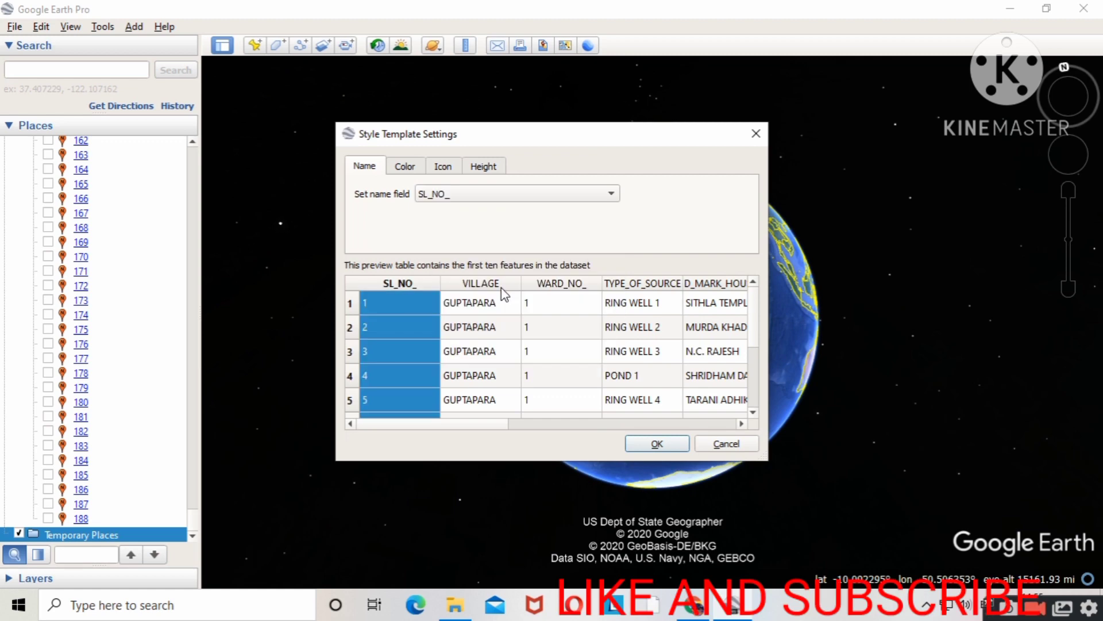
left_click(404, 170)
left_click(450, 208)
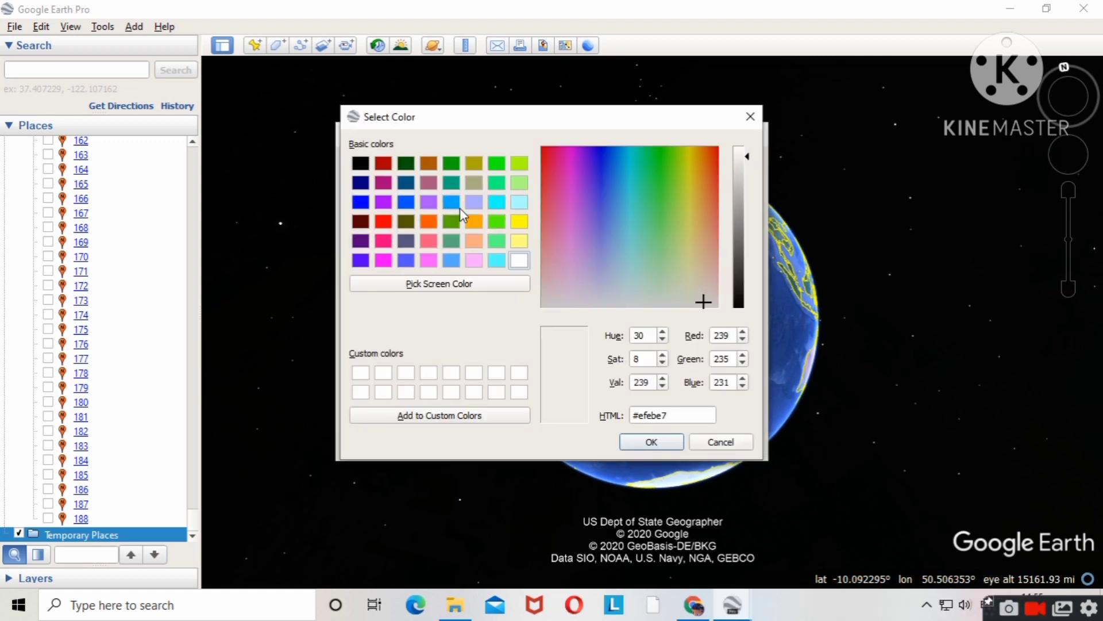
left_click(518, 222)
left_click(655, 443)
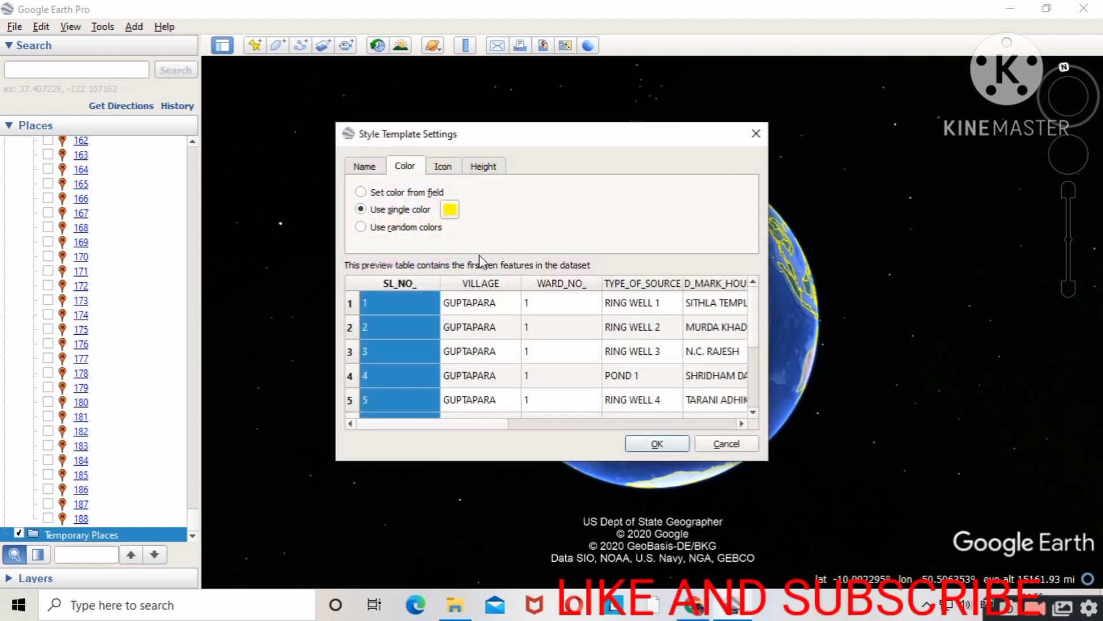
Step: Use the green pushpin icon for all features and save the template in Documents
left_click(443, 167)
left_click(510, 197)
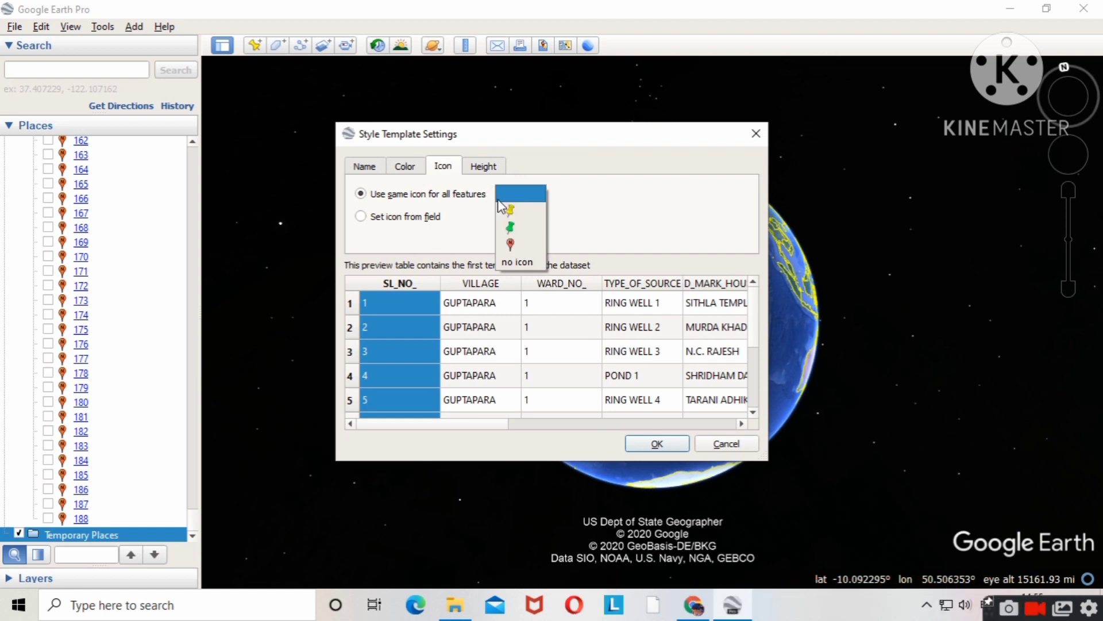
left_click(521, 228)
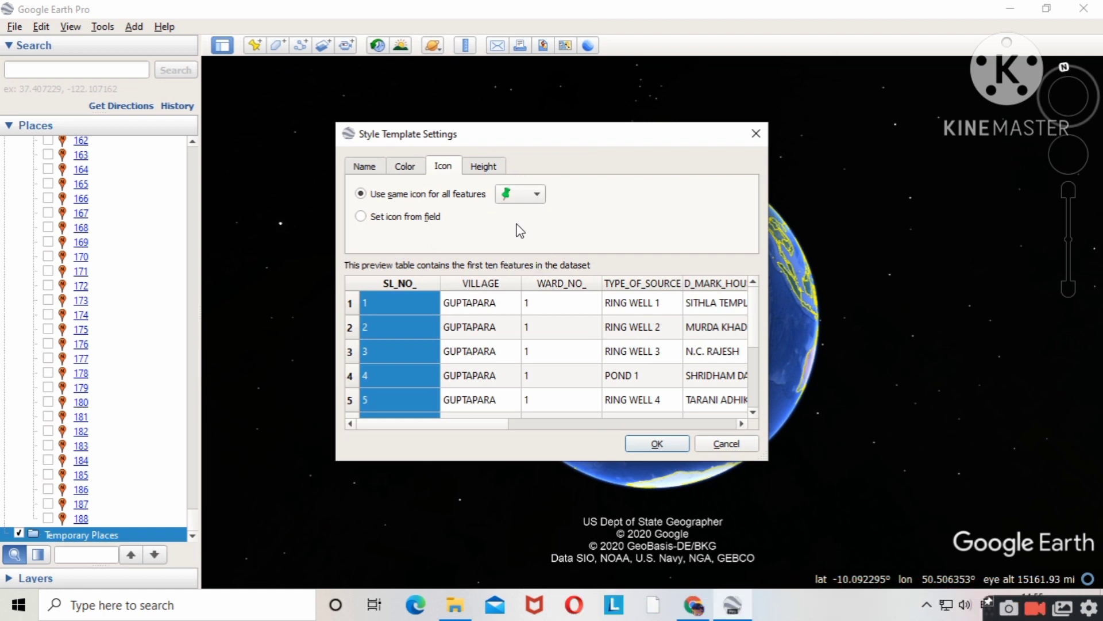
left_click(656, 443)
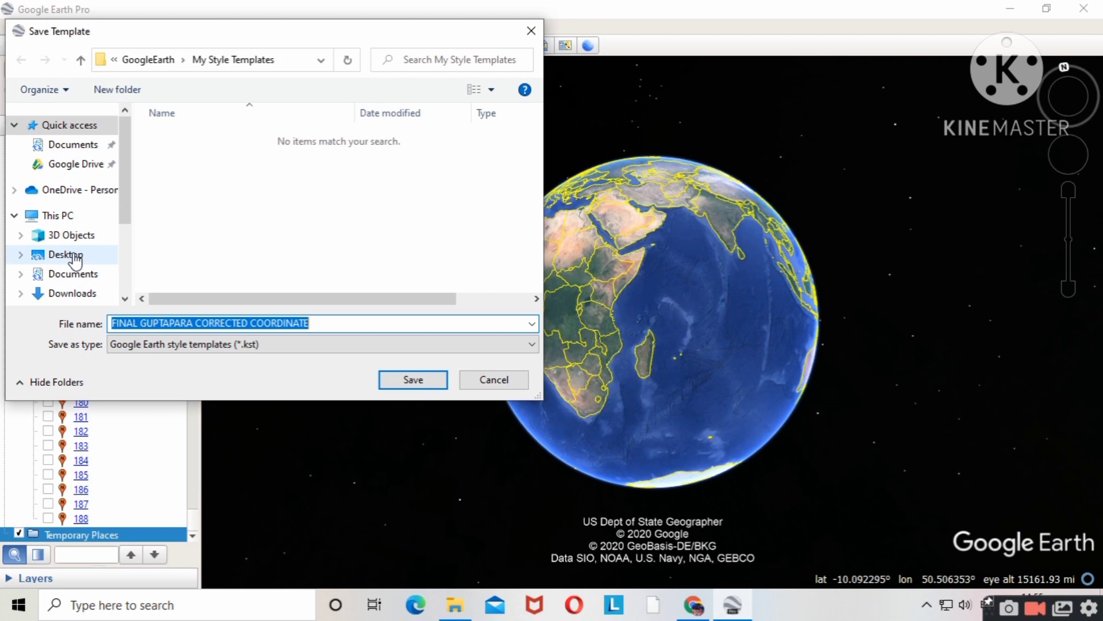
left_click(84, 279)
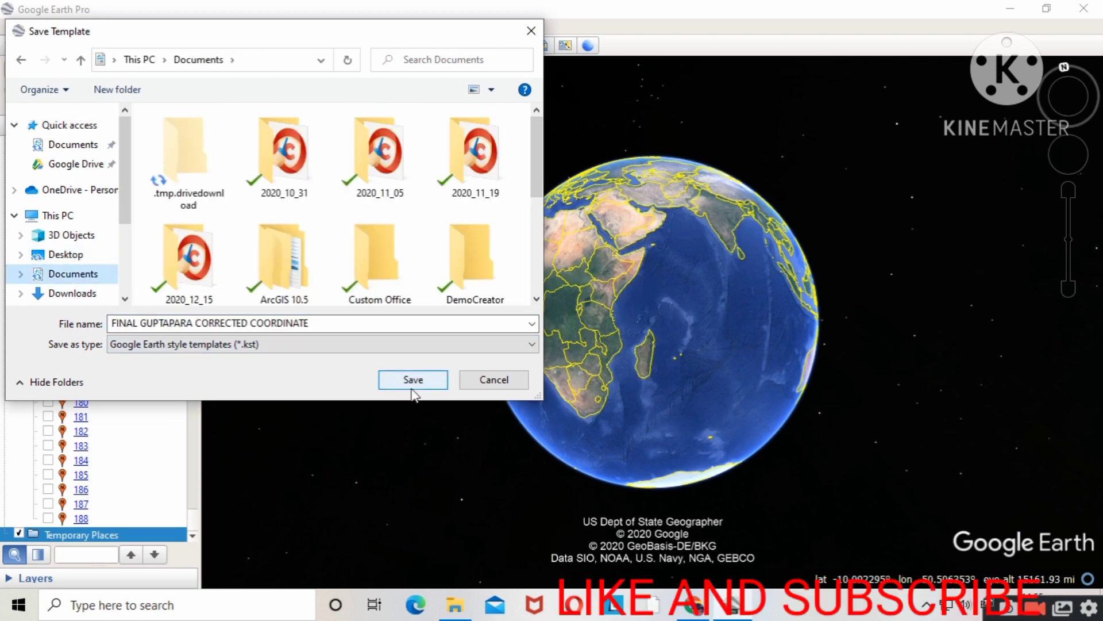
left_click(412, 385)
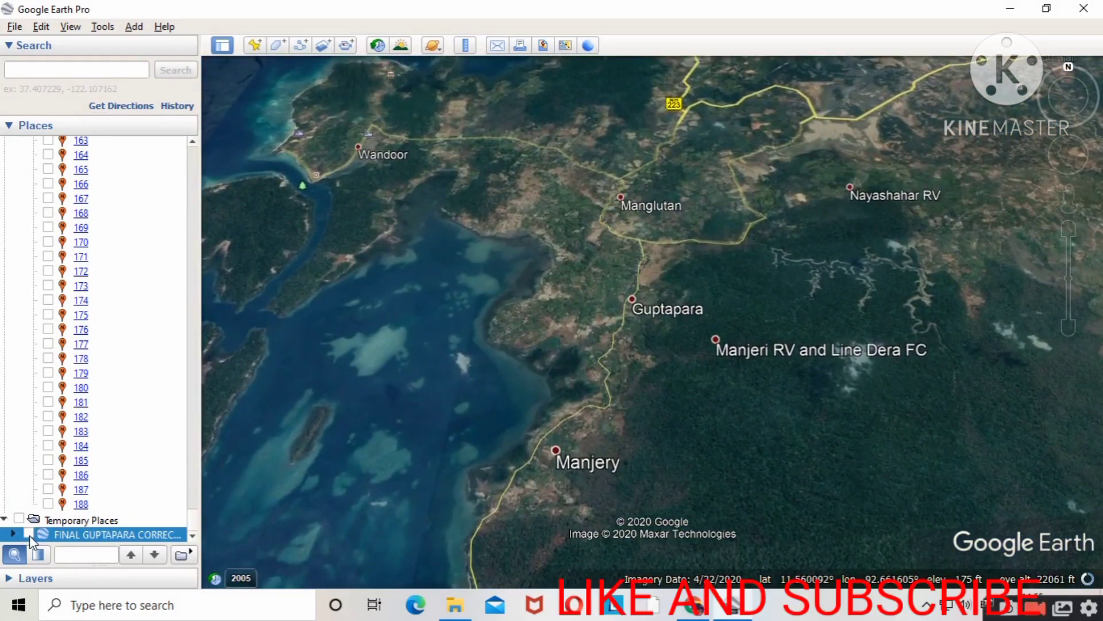
Step: Tick the FINAL GUPTAPARA layer and zoom into the numbered pushpin clusters near Manjery
left_click(28, 533)
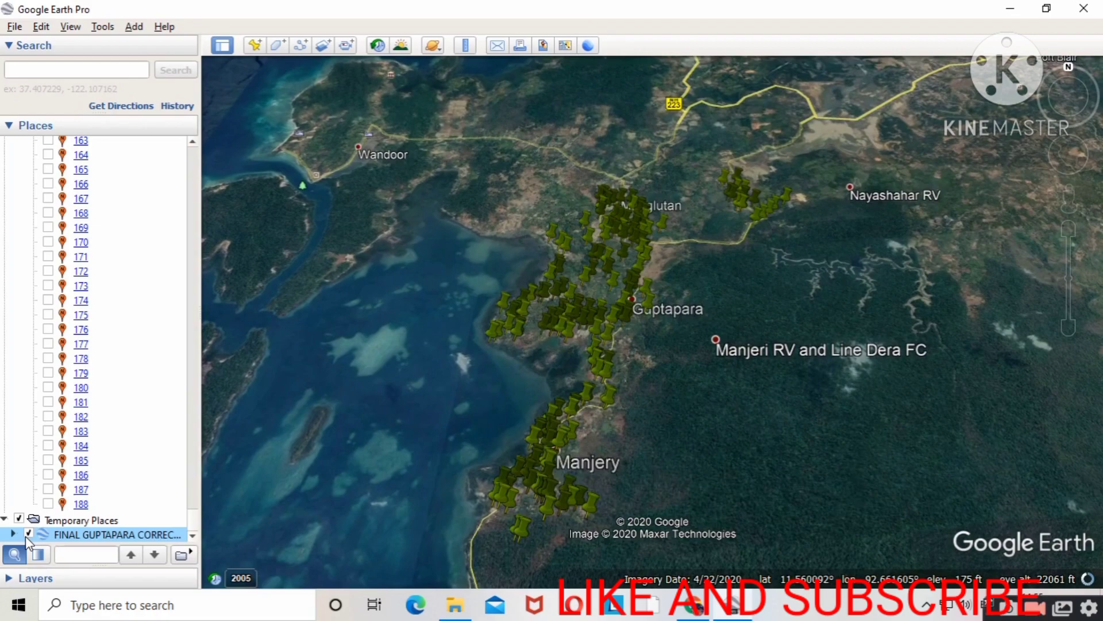
scroll(525, 313, "up", 1)
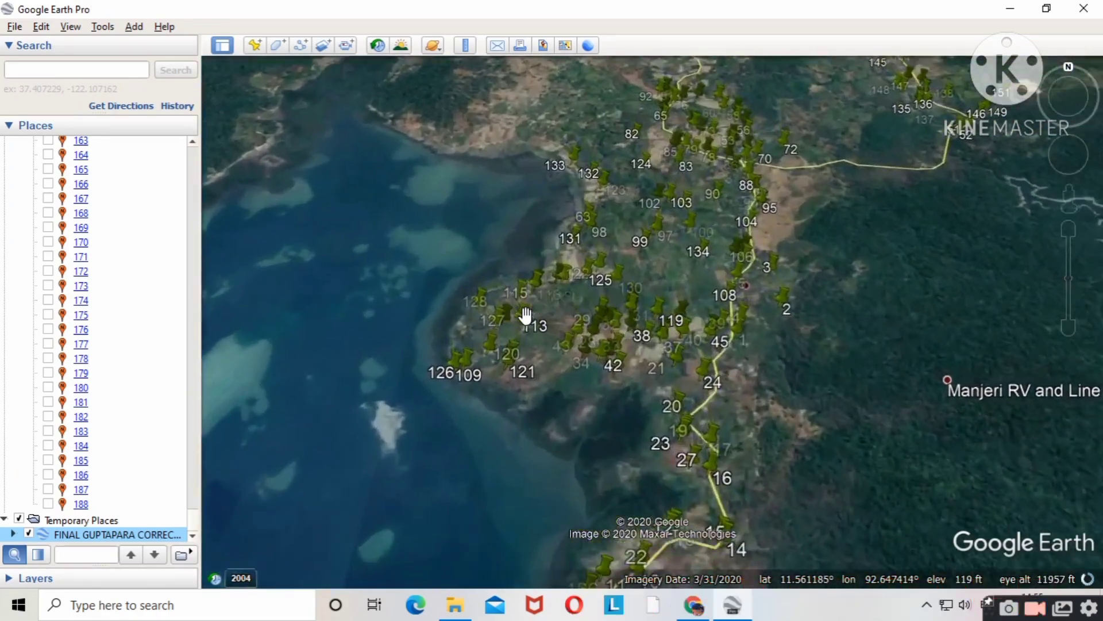
scroll(810, 172, "up", 2)
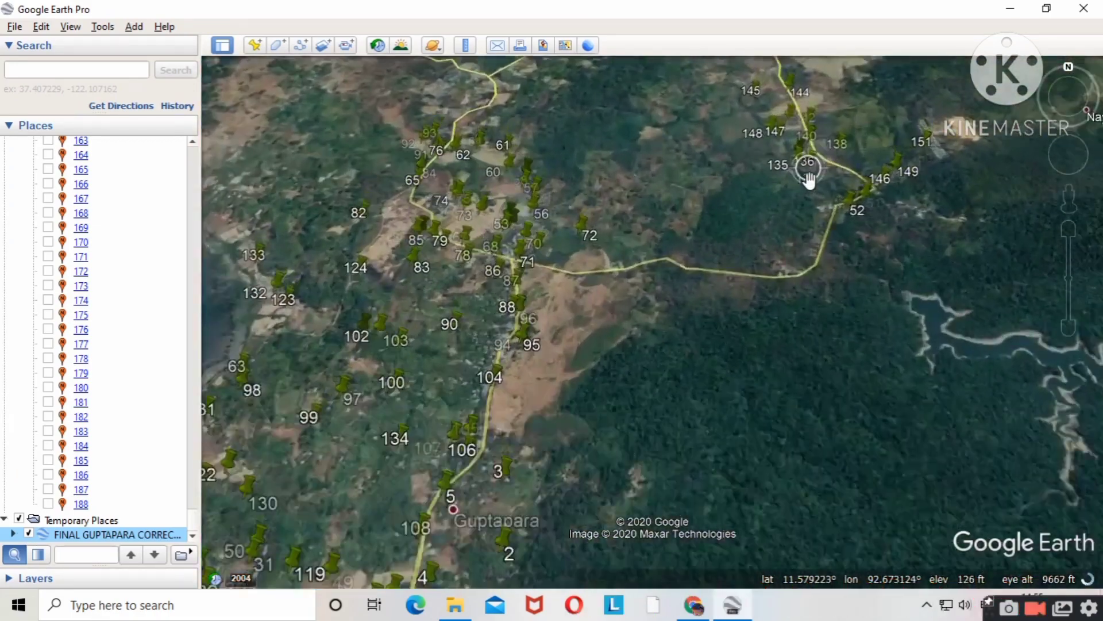
scroll(810, 169, "down", 2)
scroll(611, 443, "down", 3)
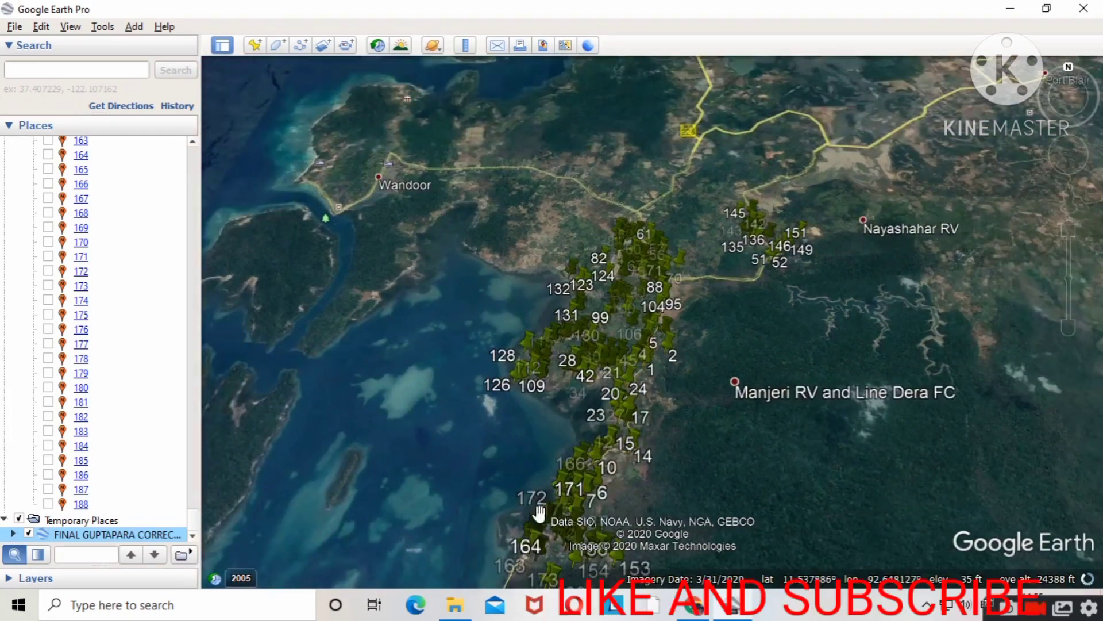
scroll(593, 248, "down", 3)
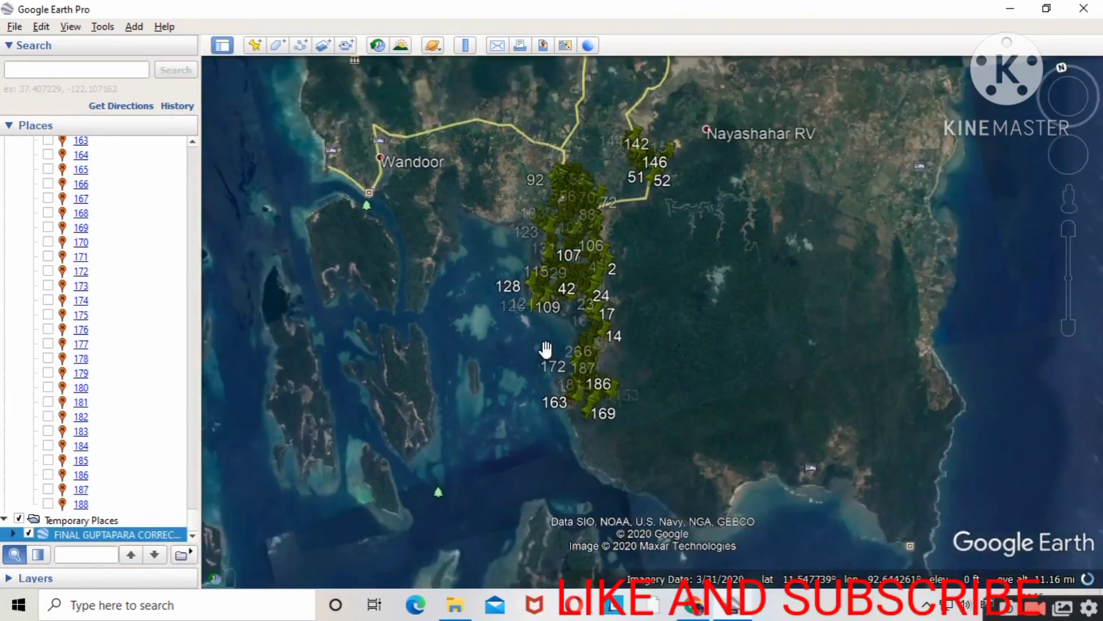
scroll(583, 379, "up", 2)
scroll(592, 371, "up", 4)
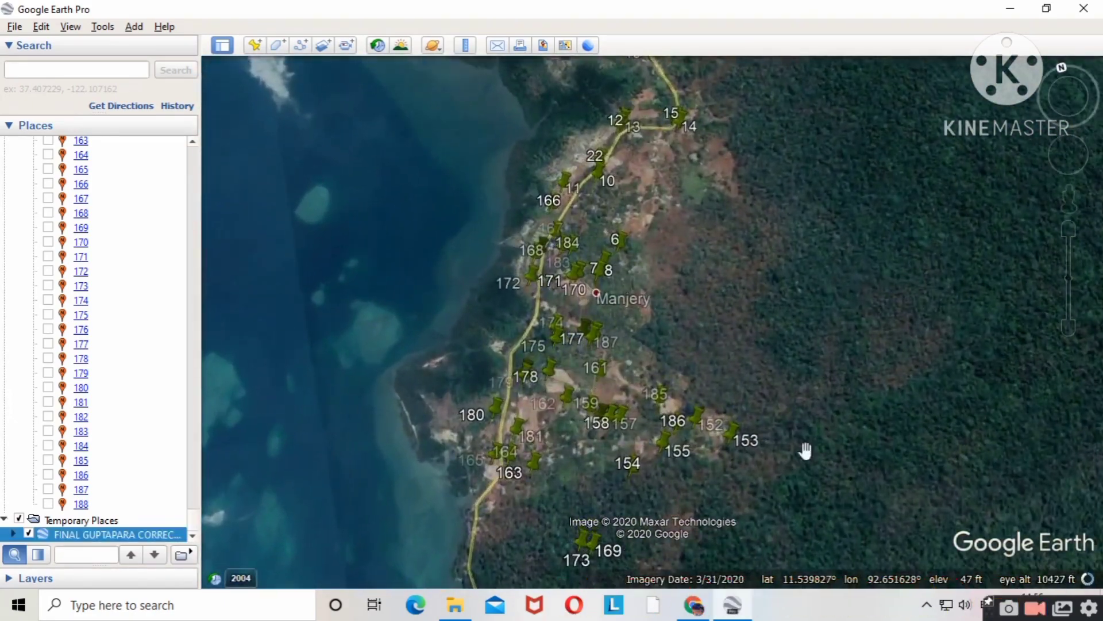
scroll(635, 490, "up", 3)
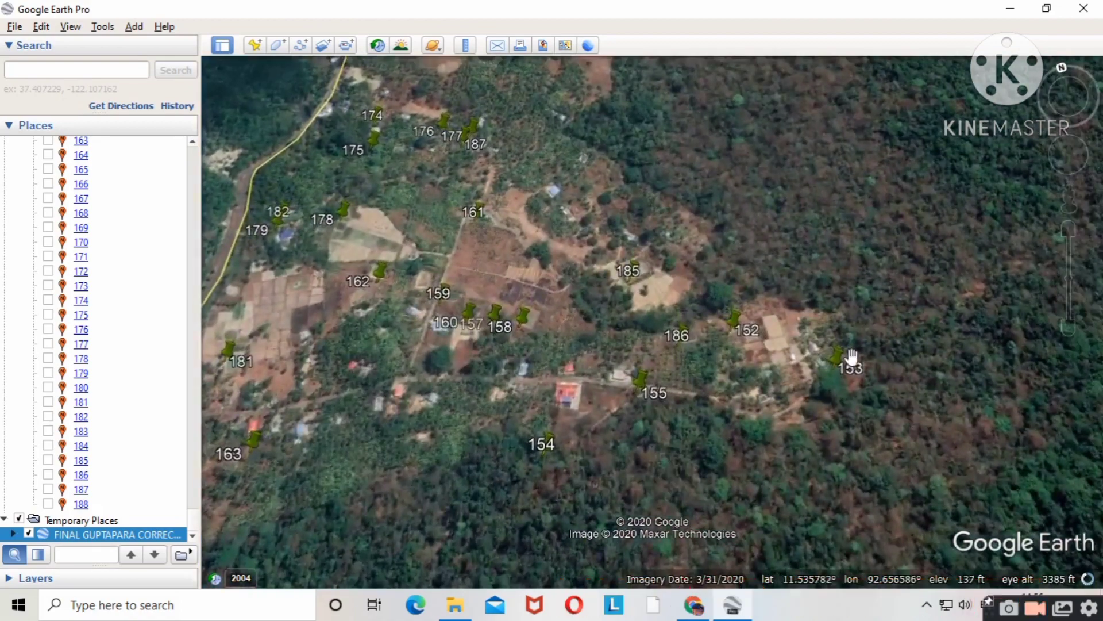
scroll(850, 356, "up", 2)
scroll(851, 354, "down", 2)
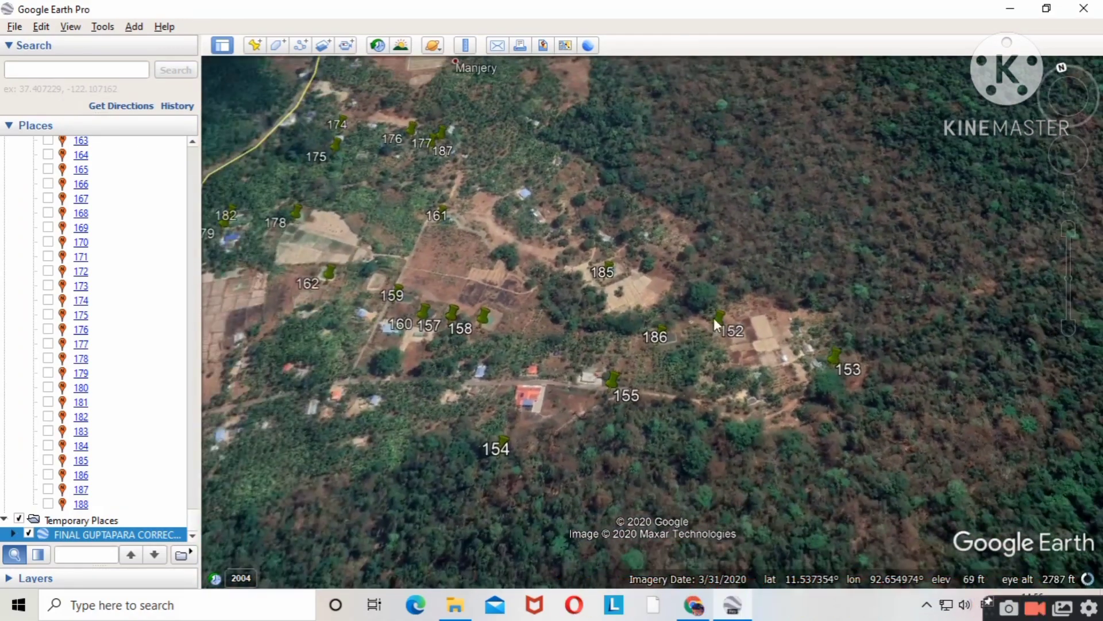
left_click(719, 319)
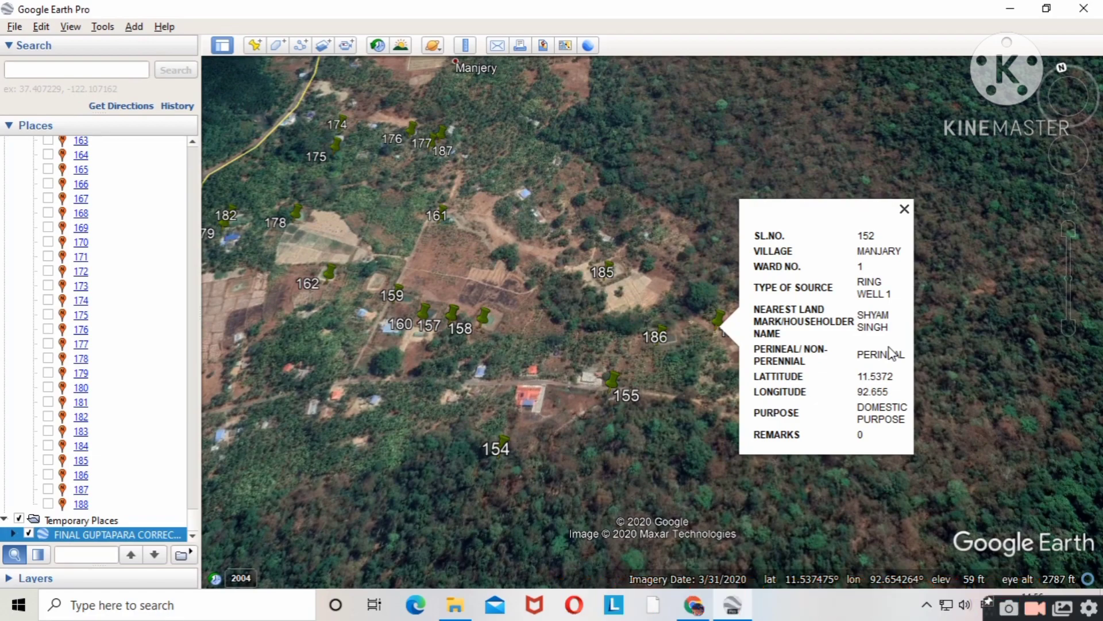
scroll(513, 393, "down", 4)
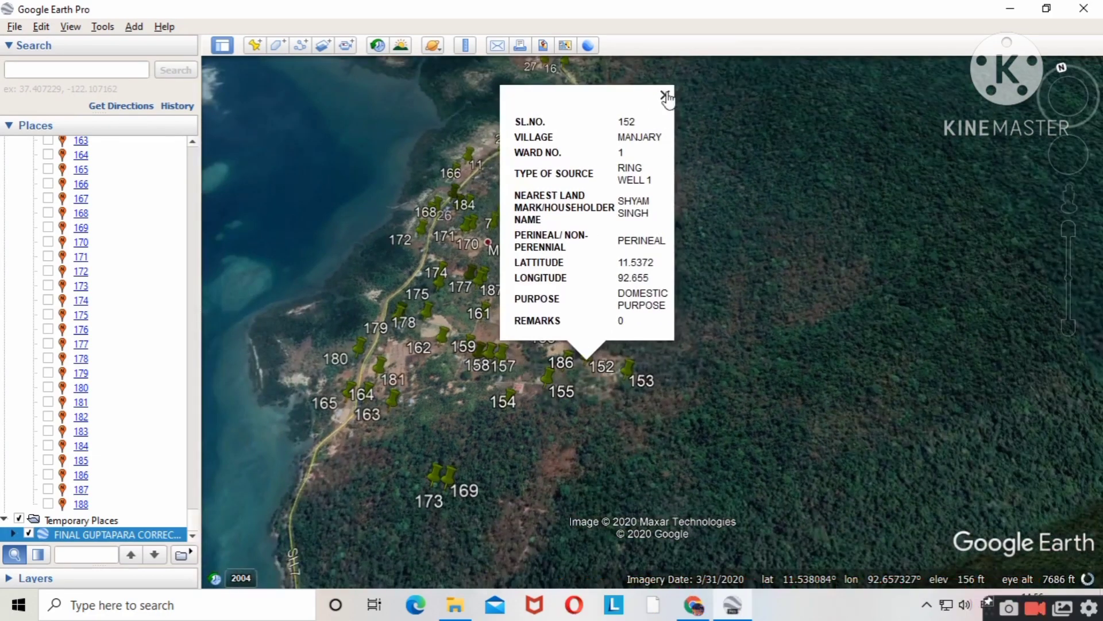
left_click(665, 95)
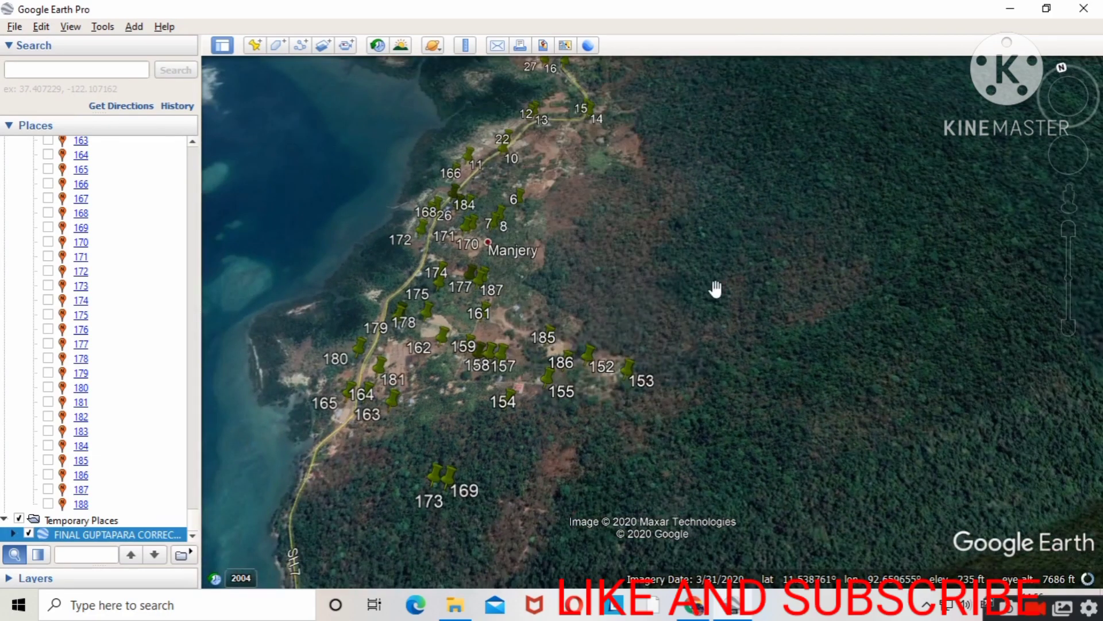
scroll(714, 287, "down", 5)
scroll(714, 287, "down", 5)
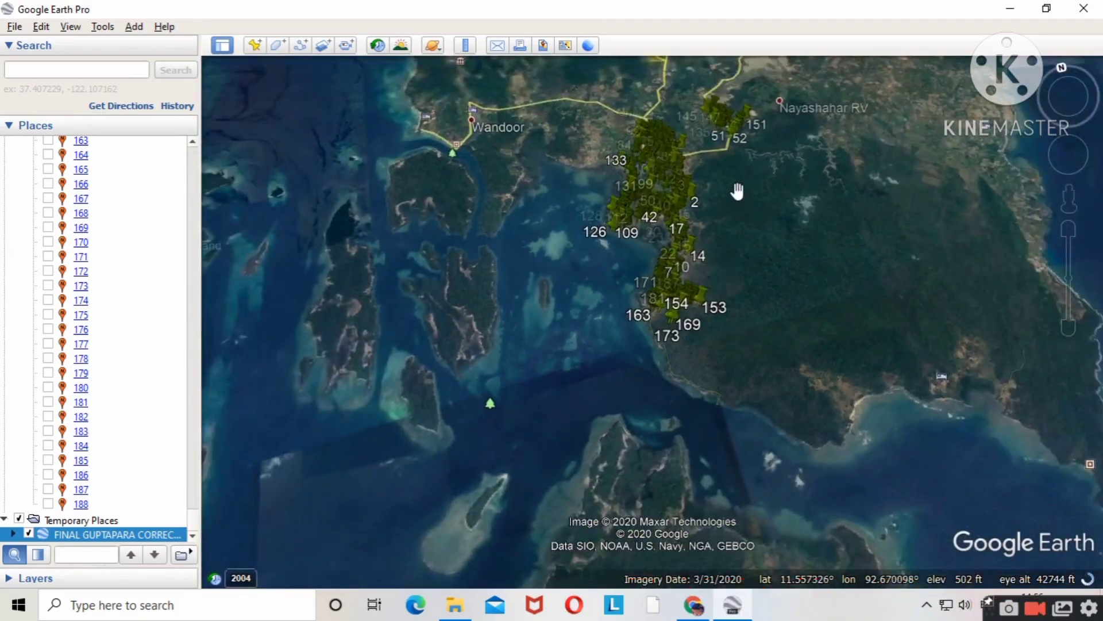
scroll(722, 139, "up", 5)
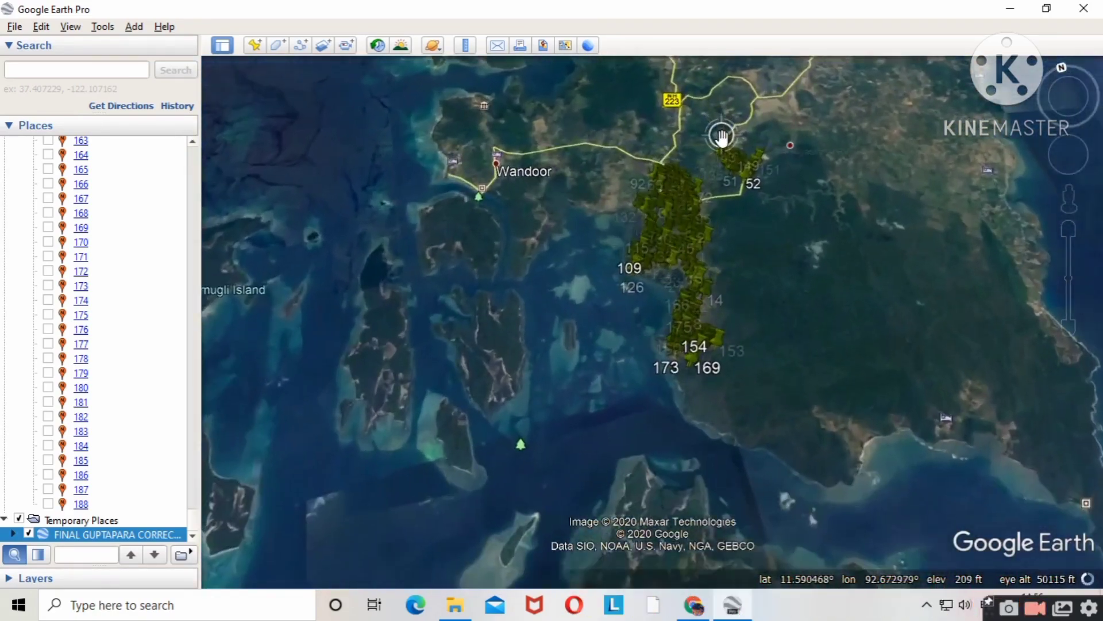
scroll(637, 238, "up", 5)
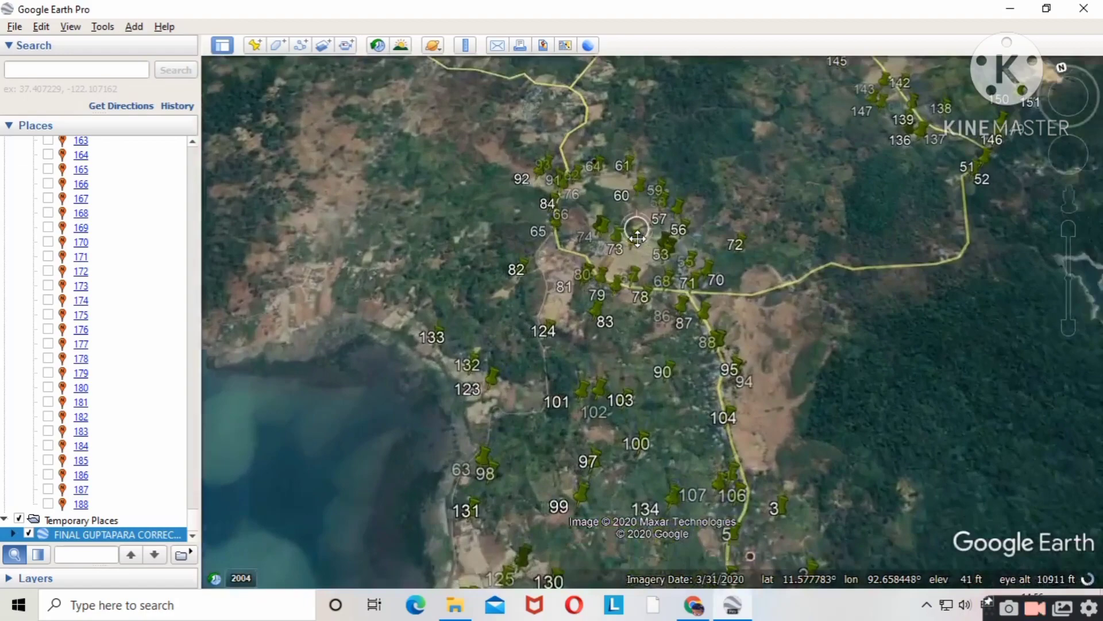
scroll(638, 239, "down", 5)
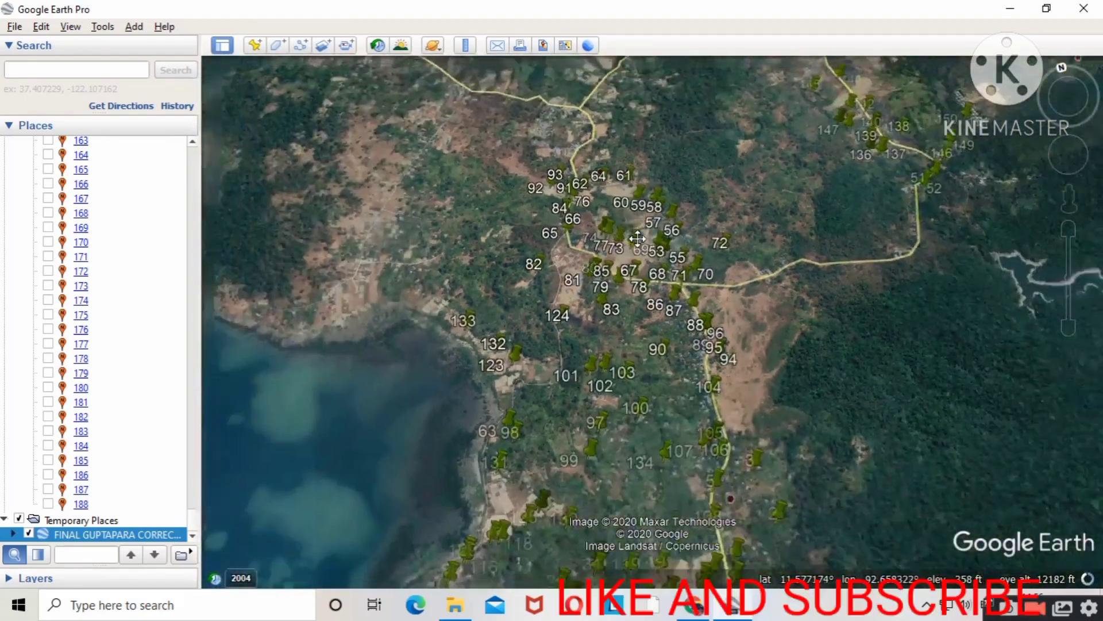
scroll(687, 189, "up", 3)
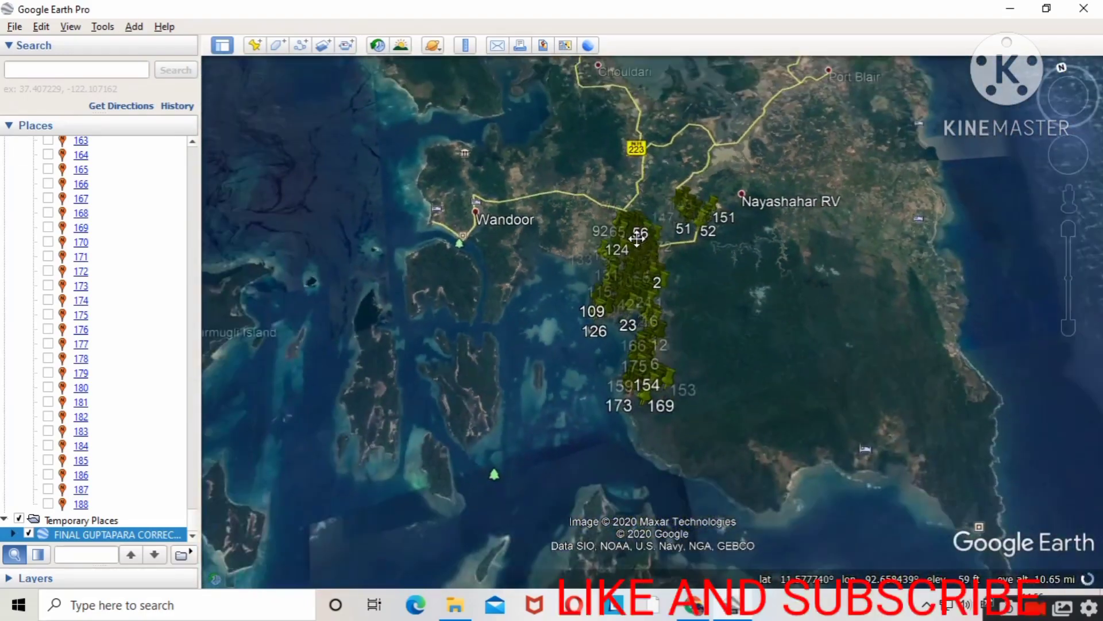
scroll(687, 188, "up", 3)
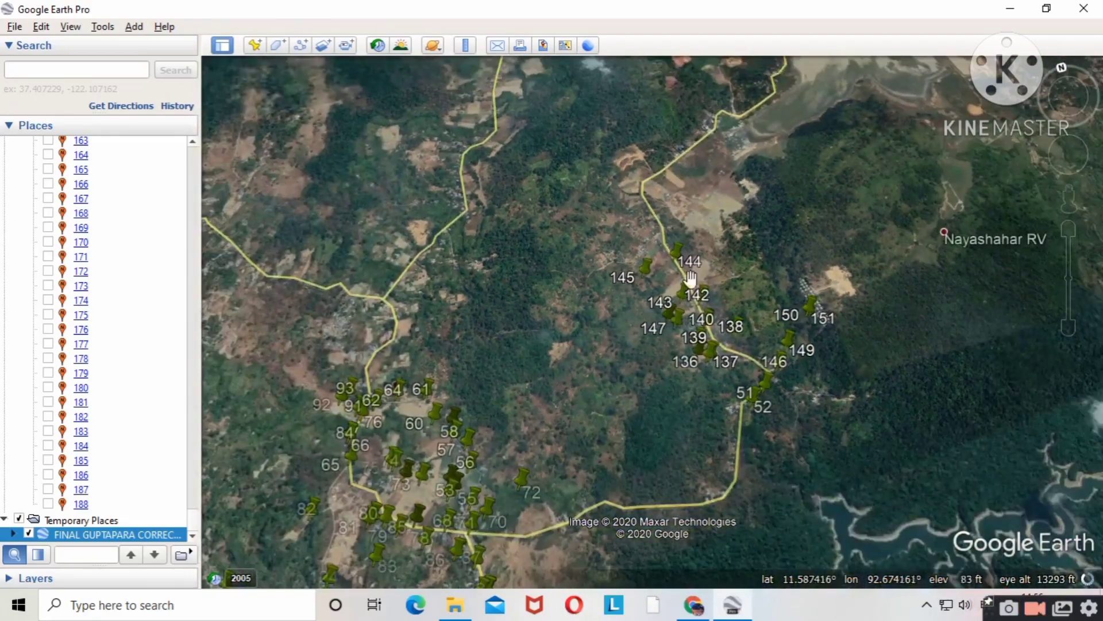
scroll(710, 397, "up", 4)
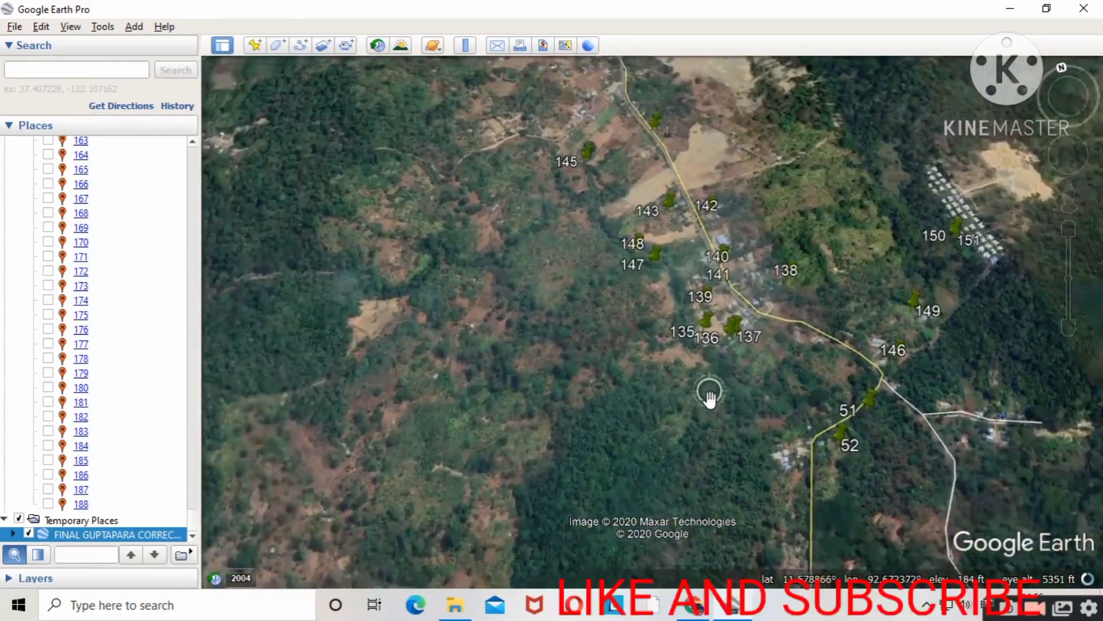
scroll(837, 129, "down", 5)
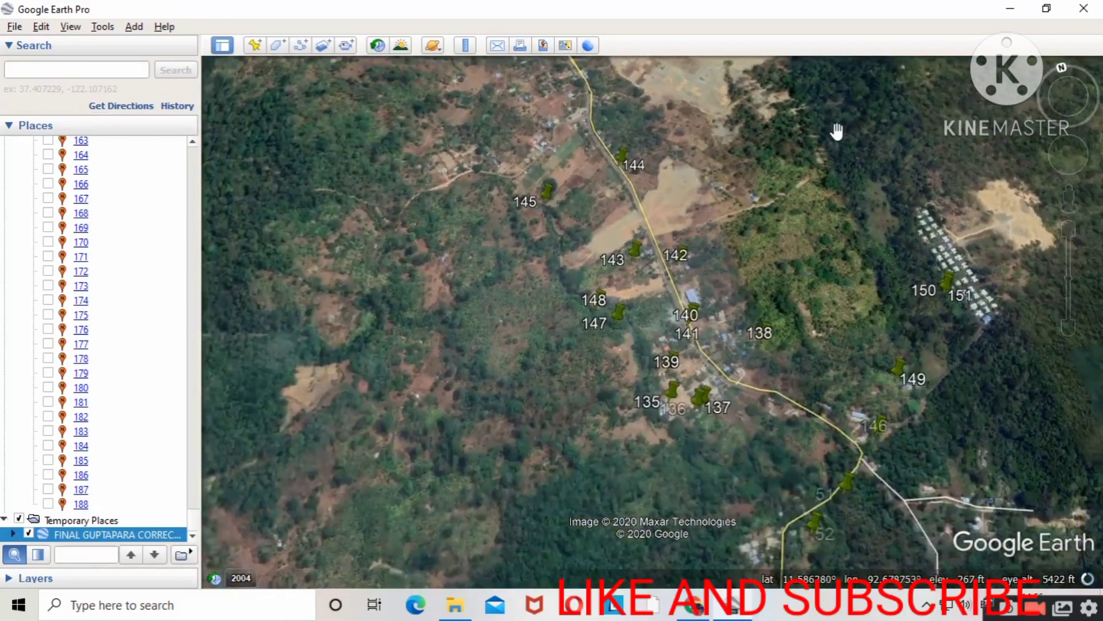
scroll(837, 129, "down", 6)
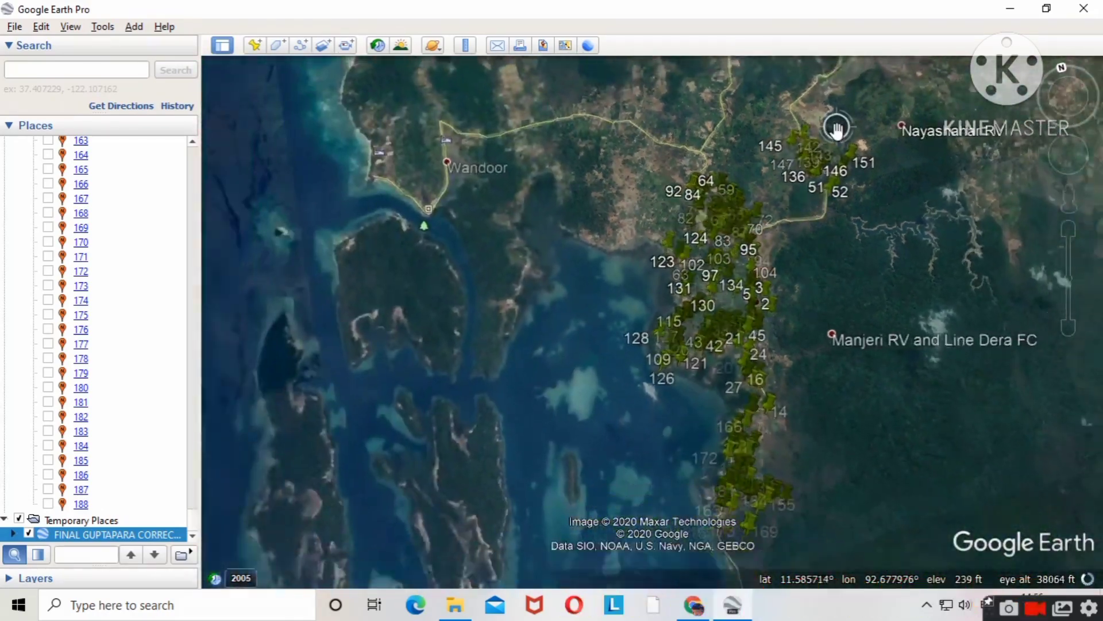
scroll(837, 131, "down", 6)
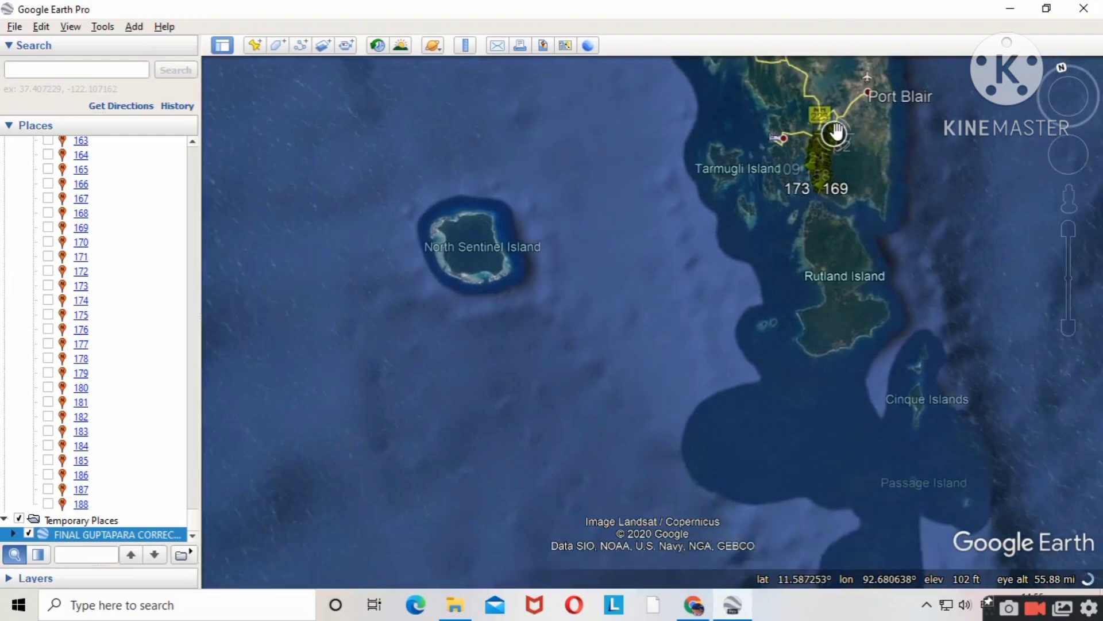
scroll(837, 131, "down", 5)
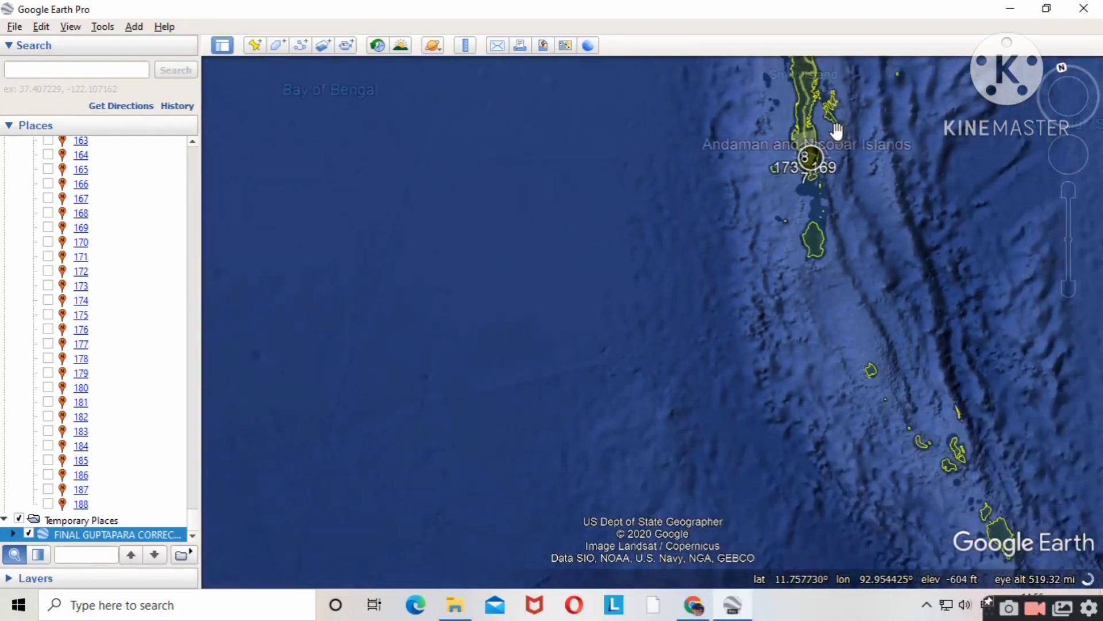
scroll(837, 131, "down", 6)
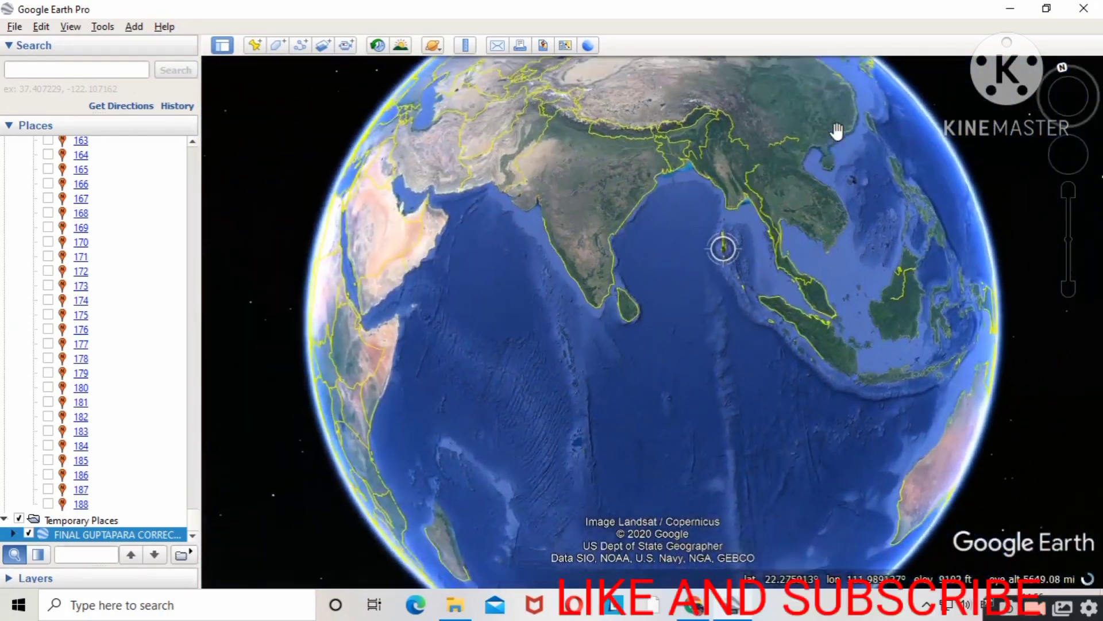